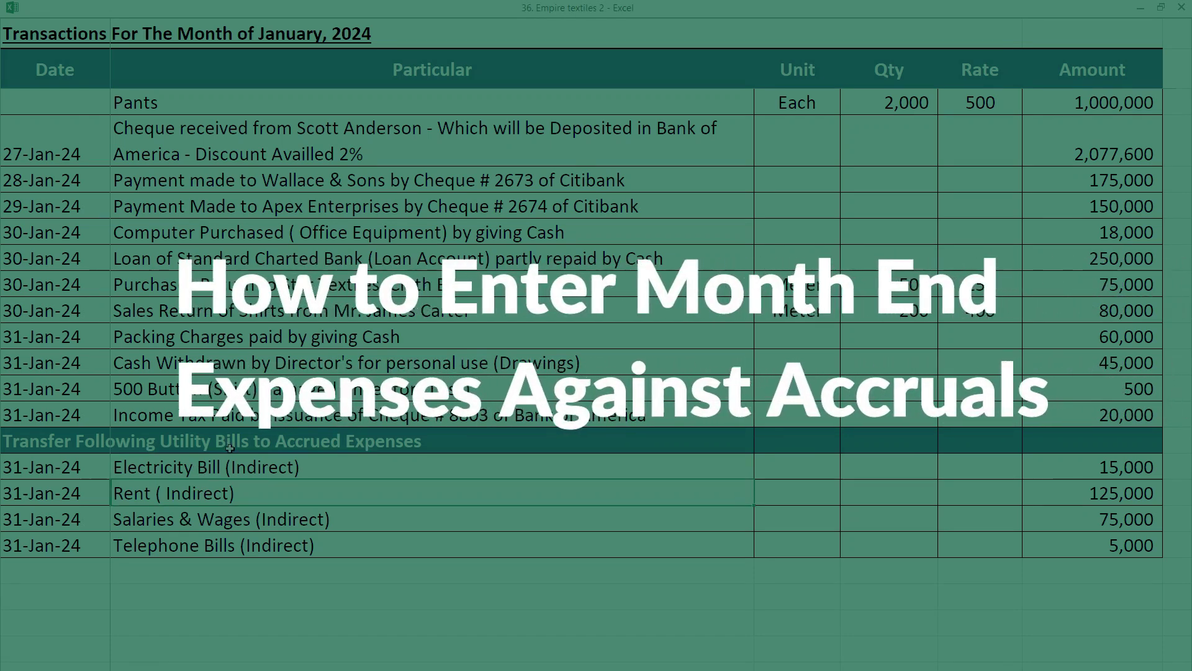
Step: Review the 31-Jan-24 utility bills block, selecting the Electricity Bill and Rent (Indirect) entries
key(Up)
key(Up)
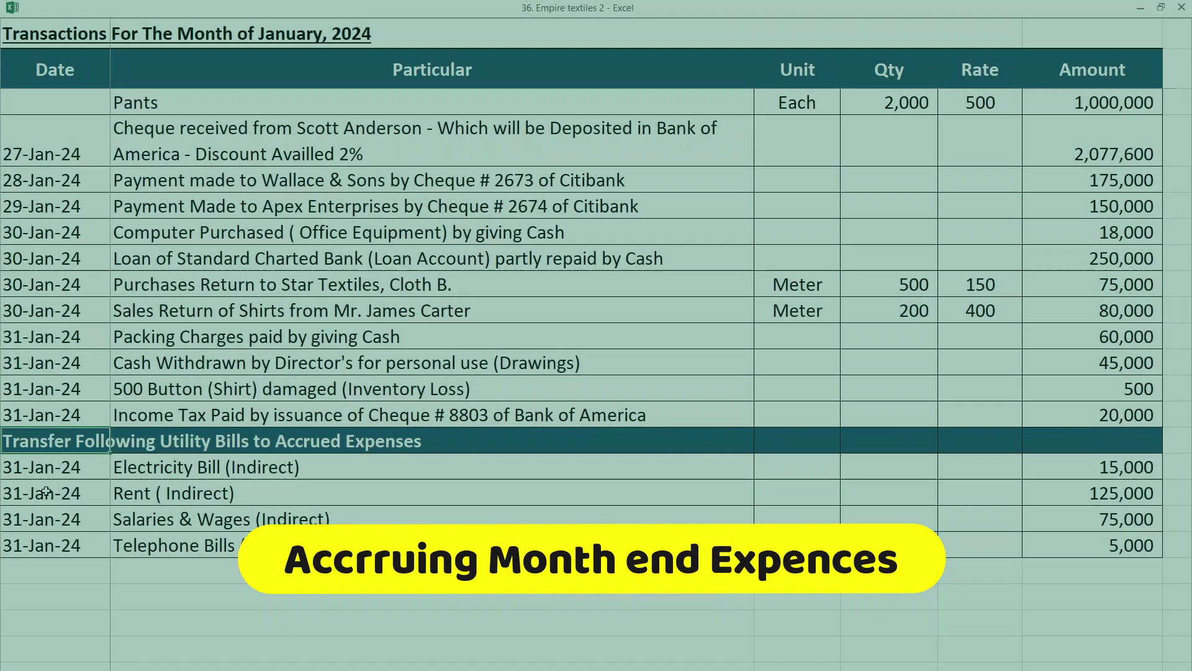
click(2, 436)
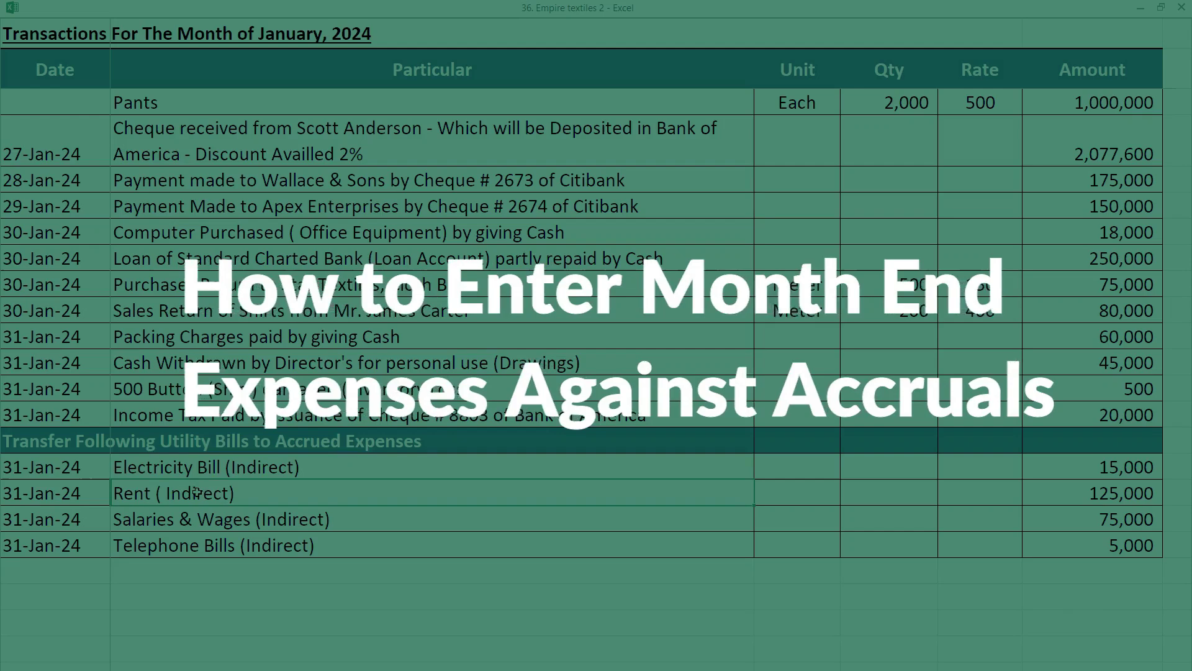
key(Up)
key(Up)
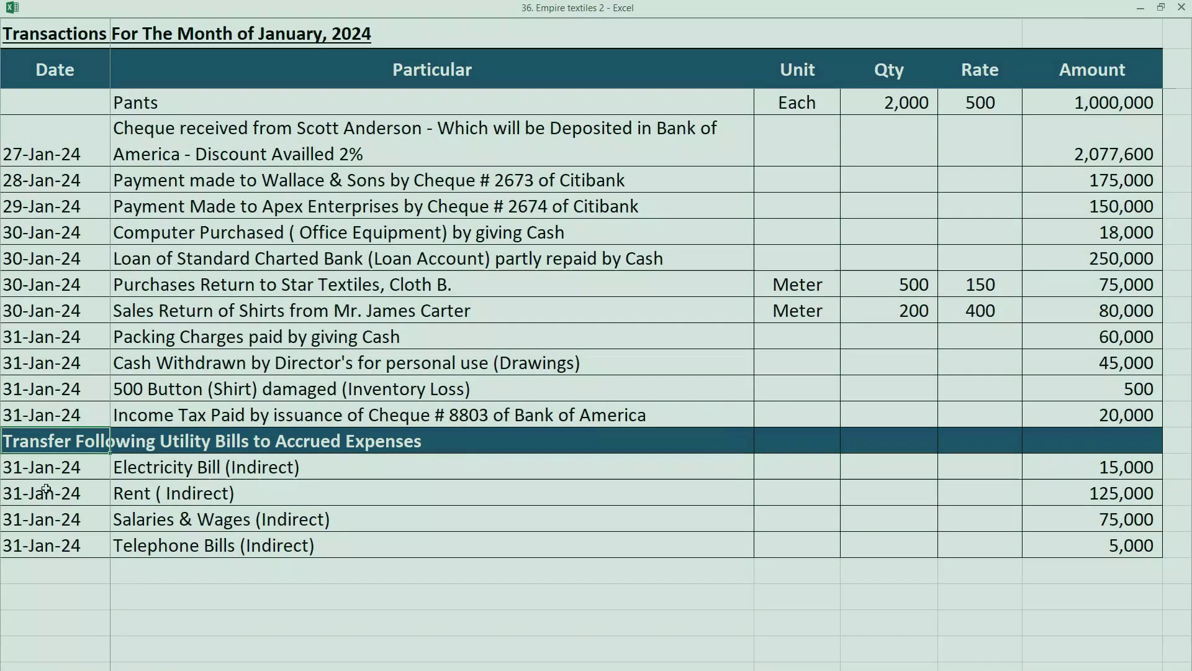
click(59, 431)
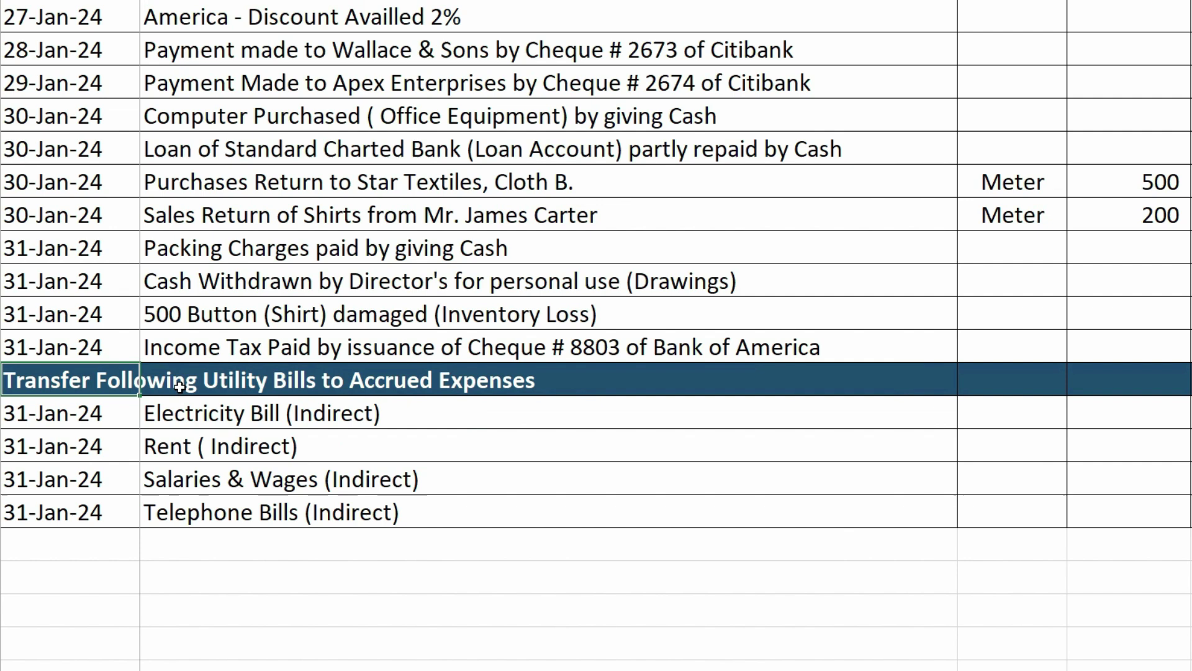
click(596, 378)
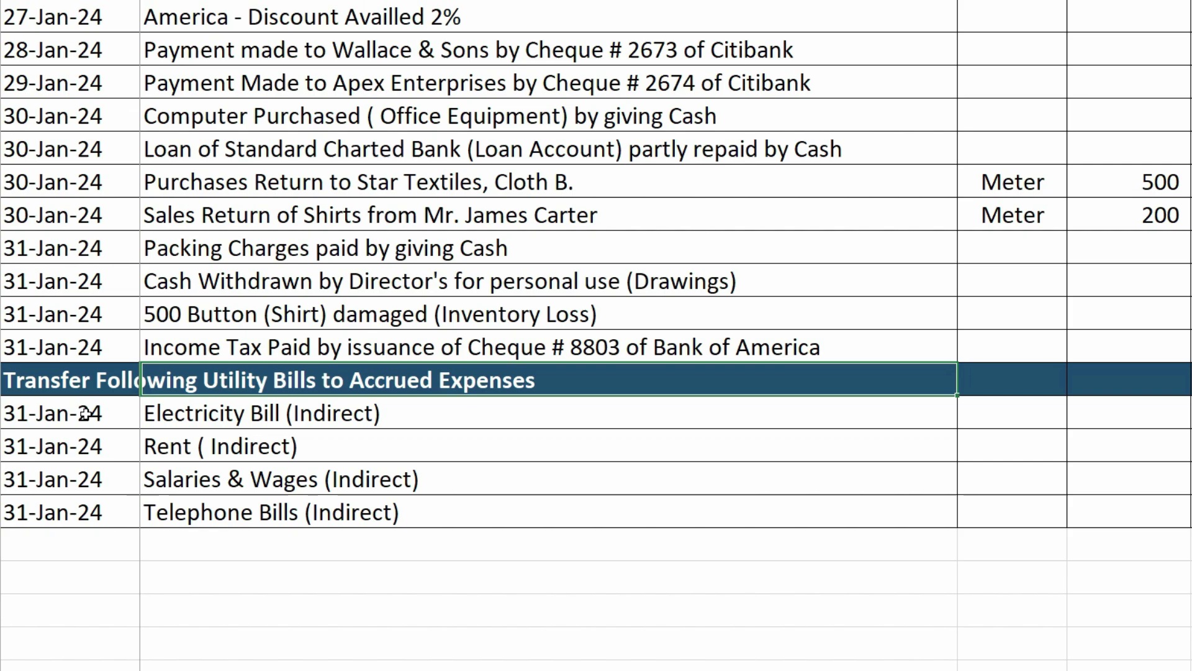
click(84, 413)
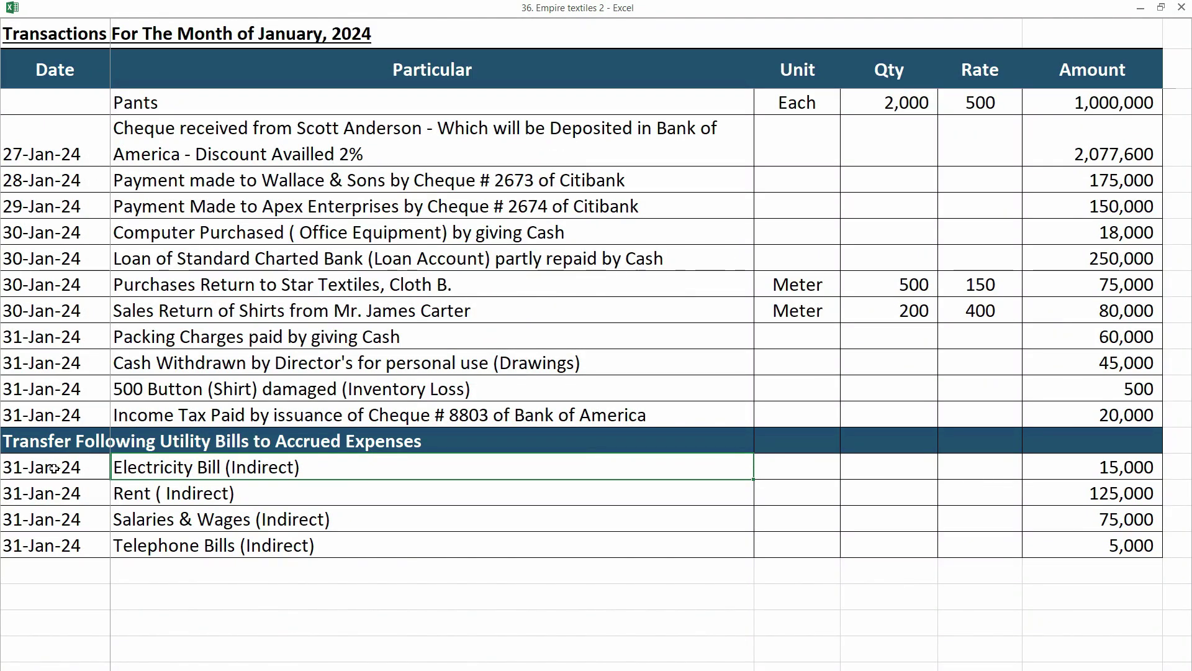
click(53, 468)
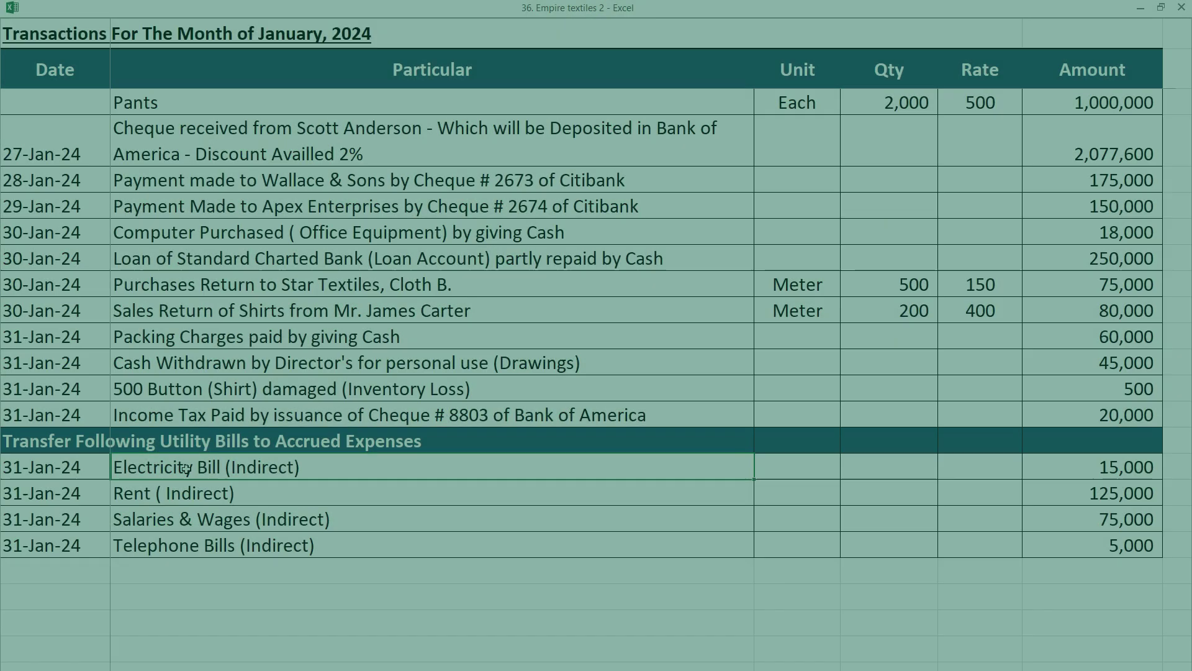
click(186, 468)
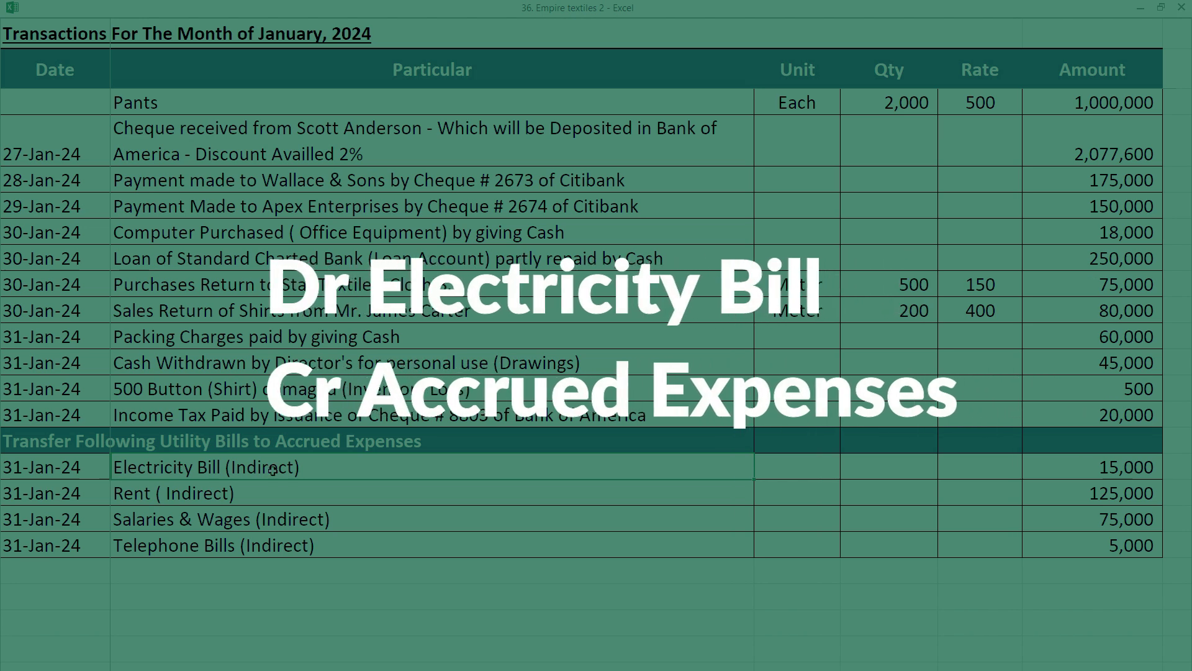
click(268, 490)
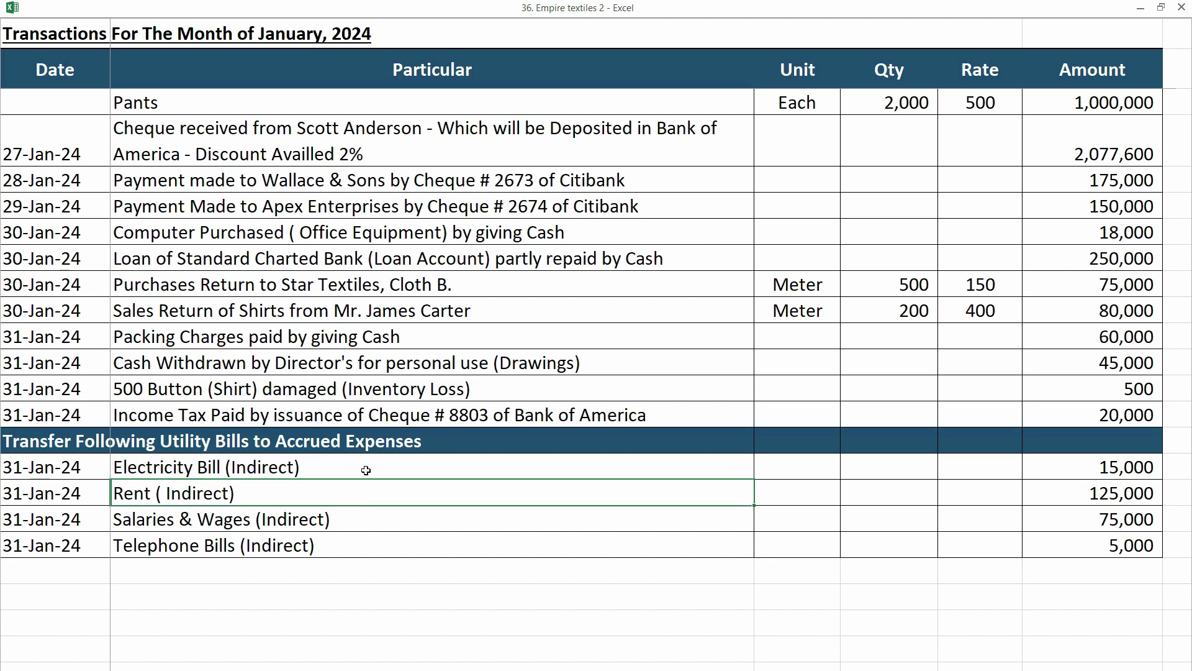
click(366, 470)
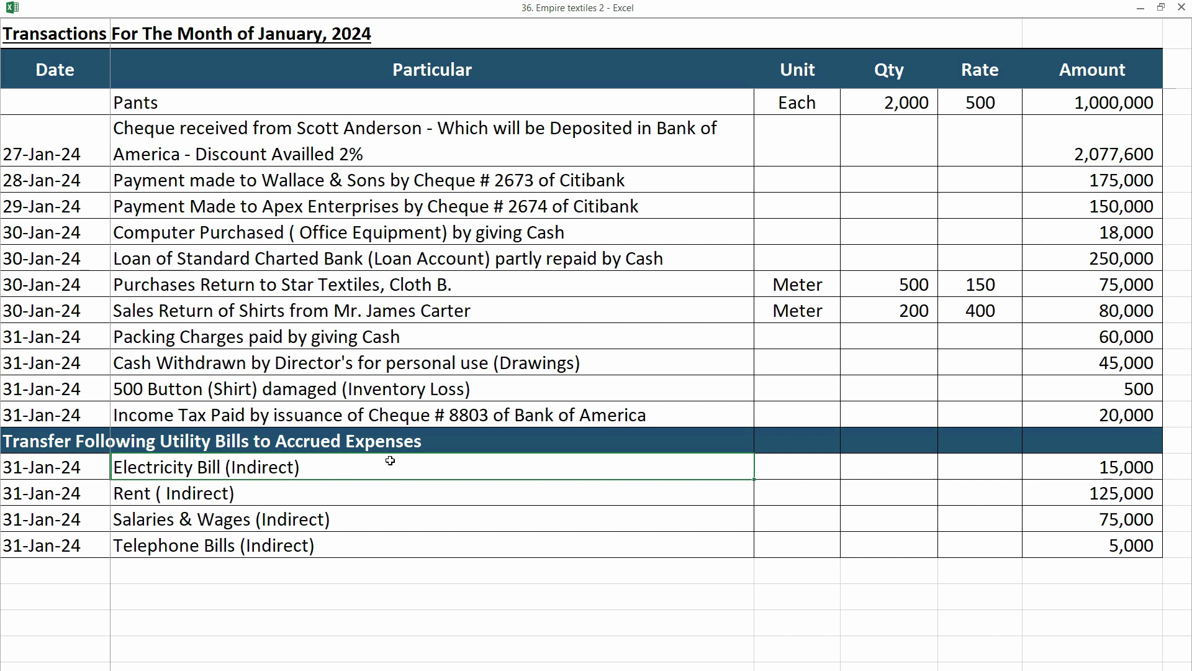
Step: Check the 200,000 Accrued Expenses credit on the Opening Trial Balance sheet
key(ctrl+Page_Up)
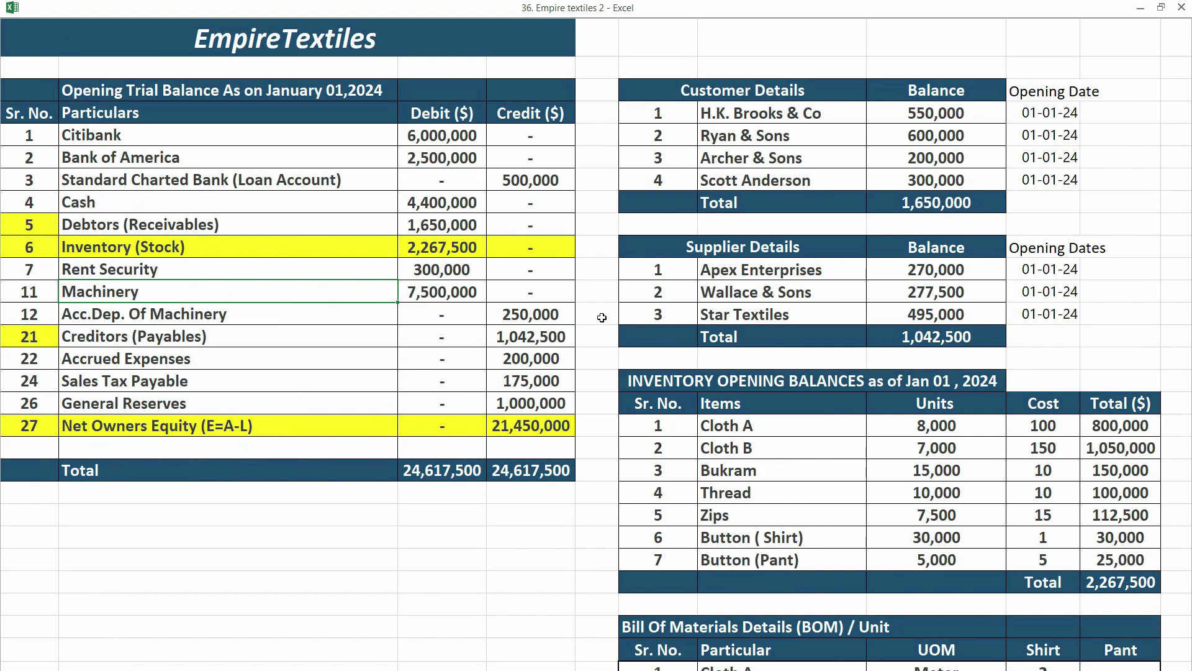
click(120, 359)
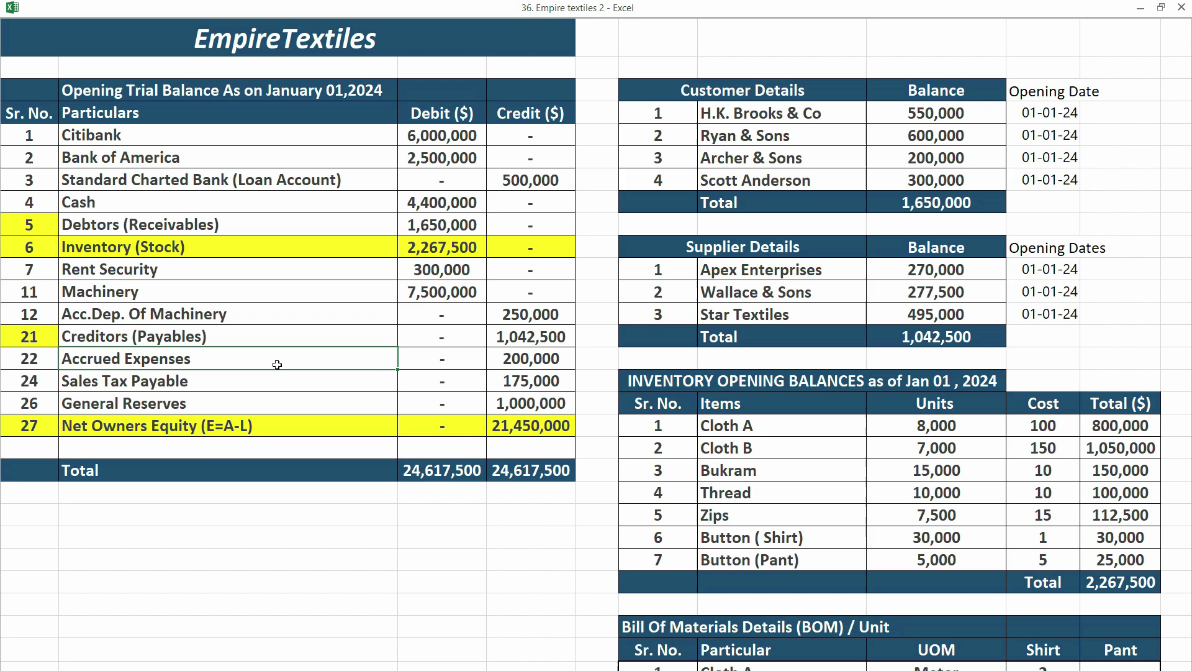
click(497, 363)
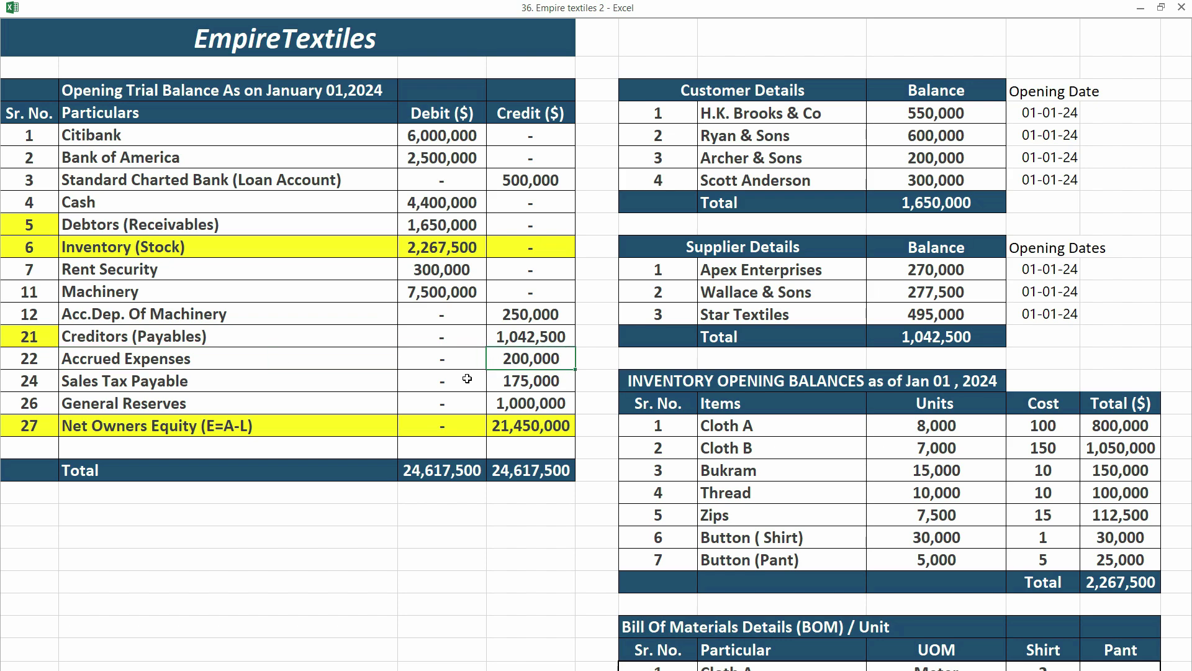
Step: On the January transactions sheet, find the 200,000 Accrued Expenses cash payment and the Electricity Bill entry
key(ctrl+Page_Down)
key(ctrl+Home)
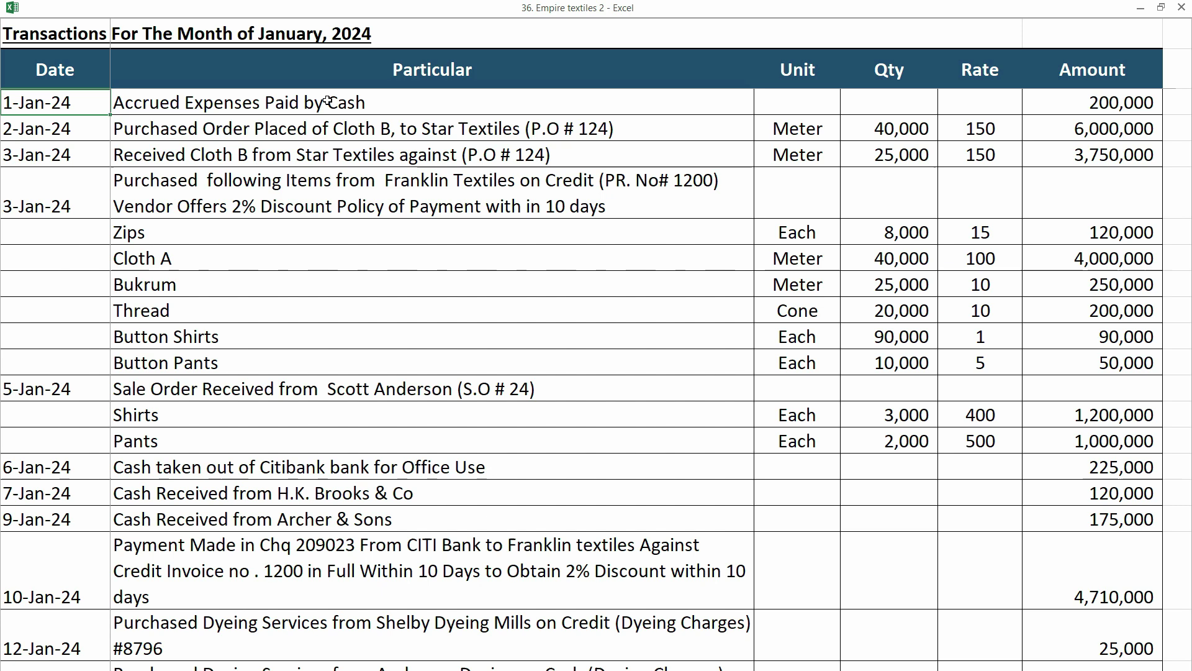
click(484, 105)
key(ctrl+Right)
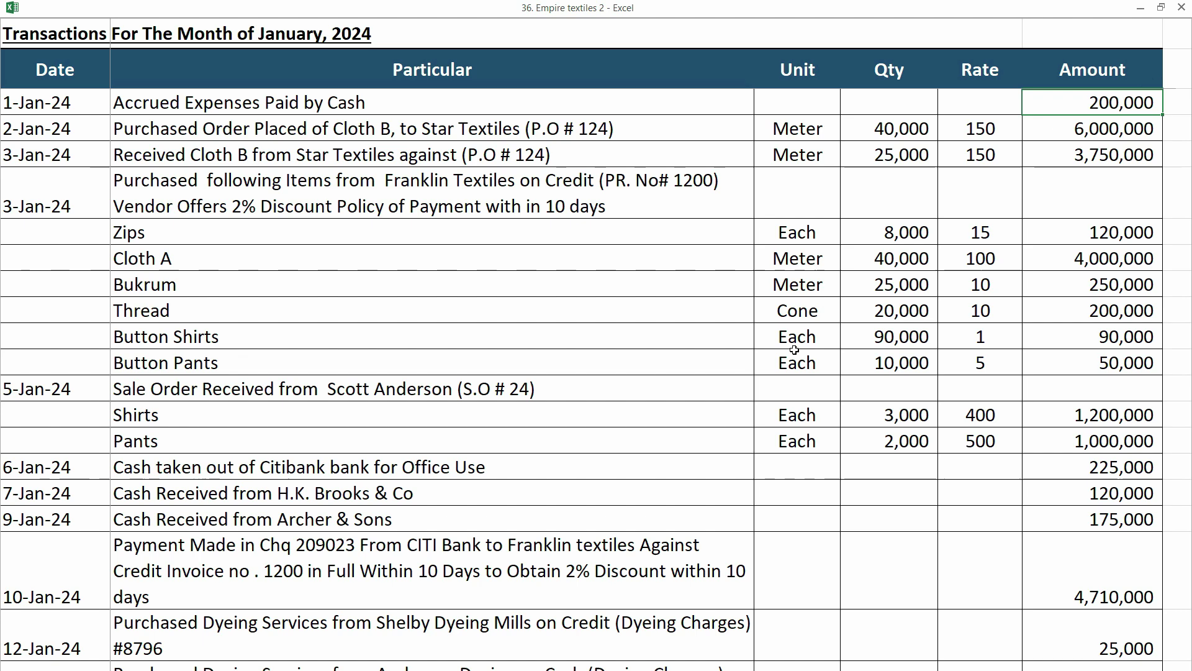
scroll(719, 367, down, 15)
scroll(245, 312, up, 2)
click(229, 292)
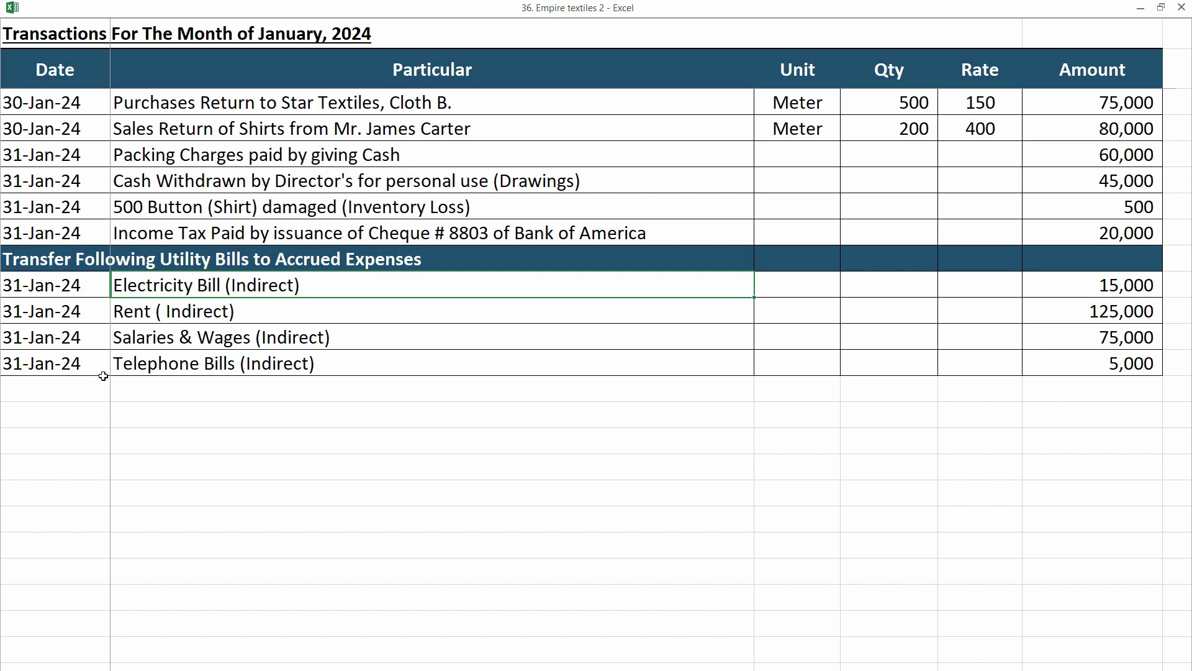
click(330, 390)
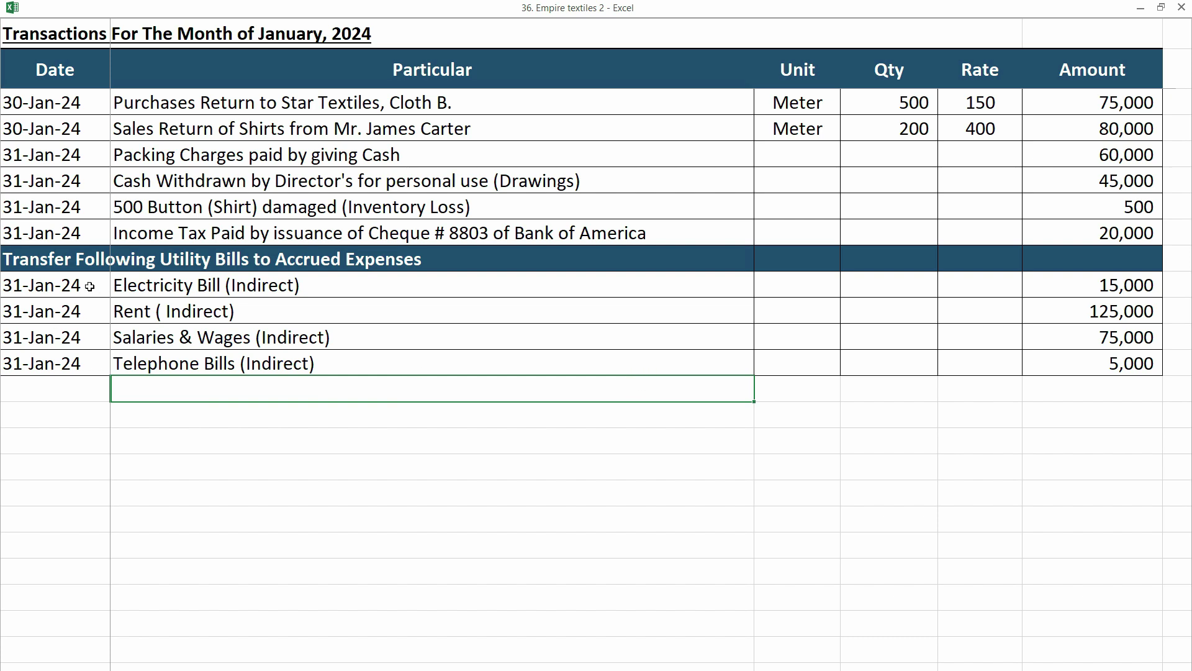
click(160, 279)
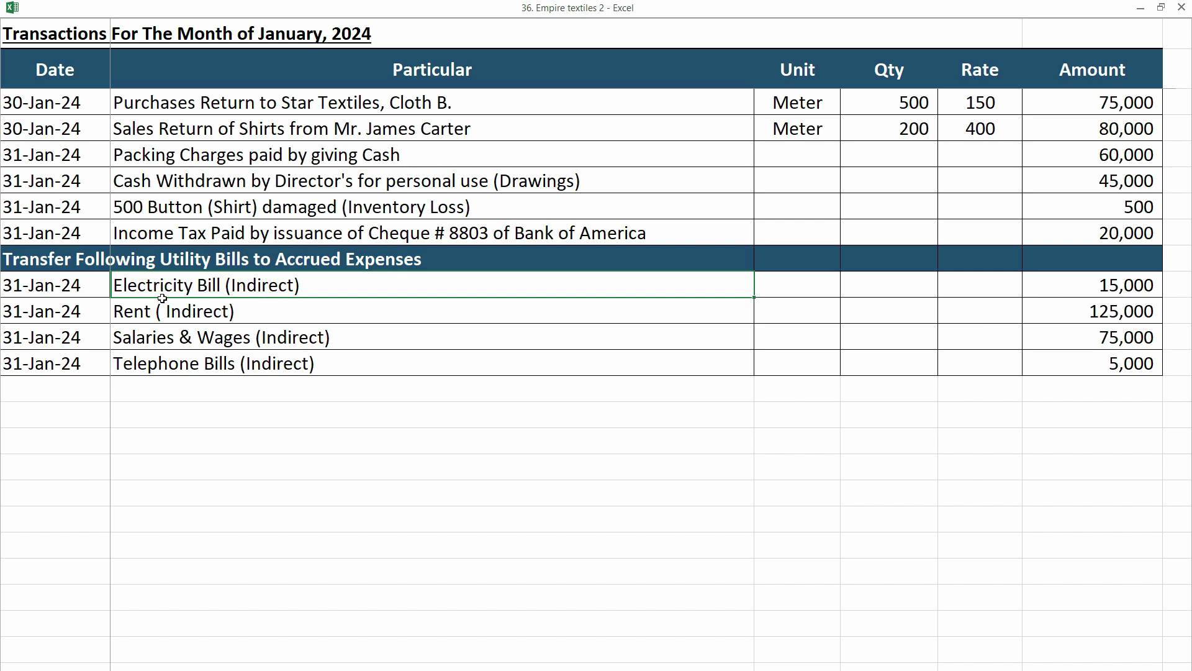
drag(162, 298, 165, 365)
key(Down)
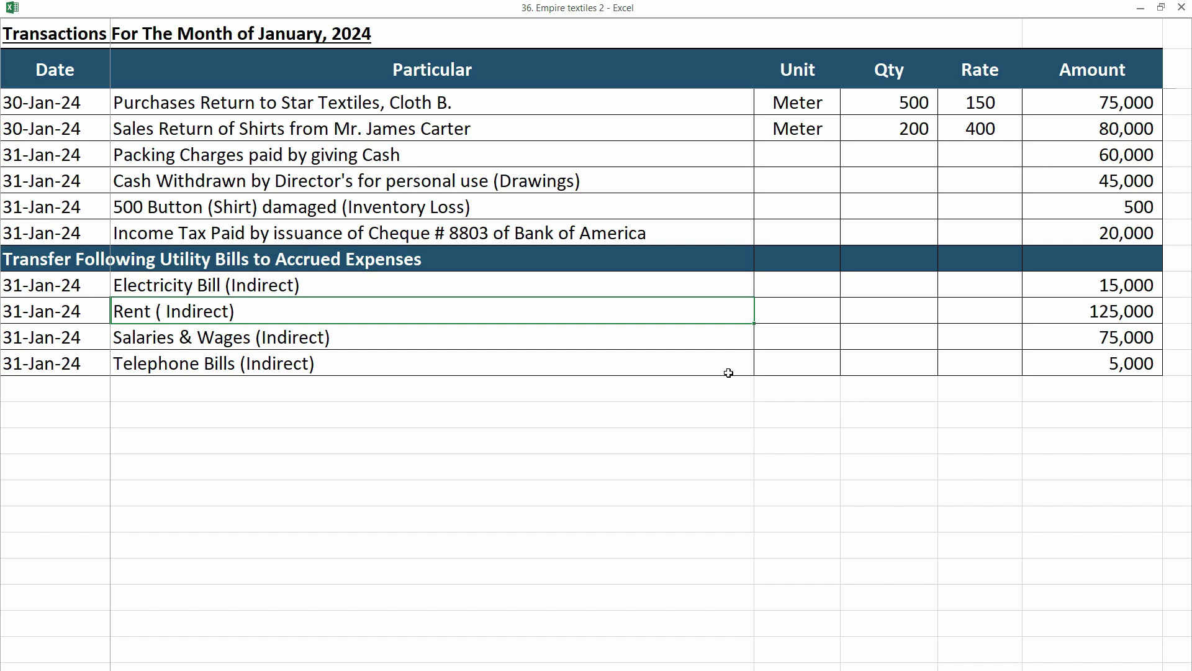
Step: Start a new general journal entry dated 31-01-2024
key(alt+Tab)
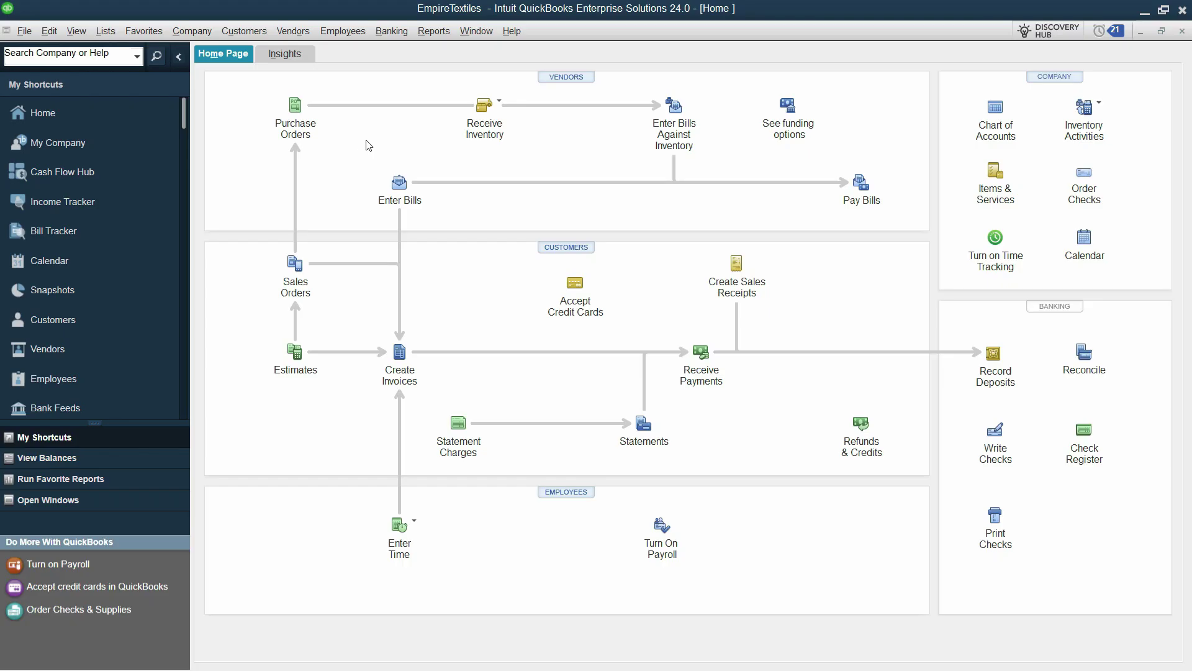
click(192, 31)
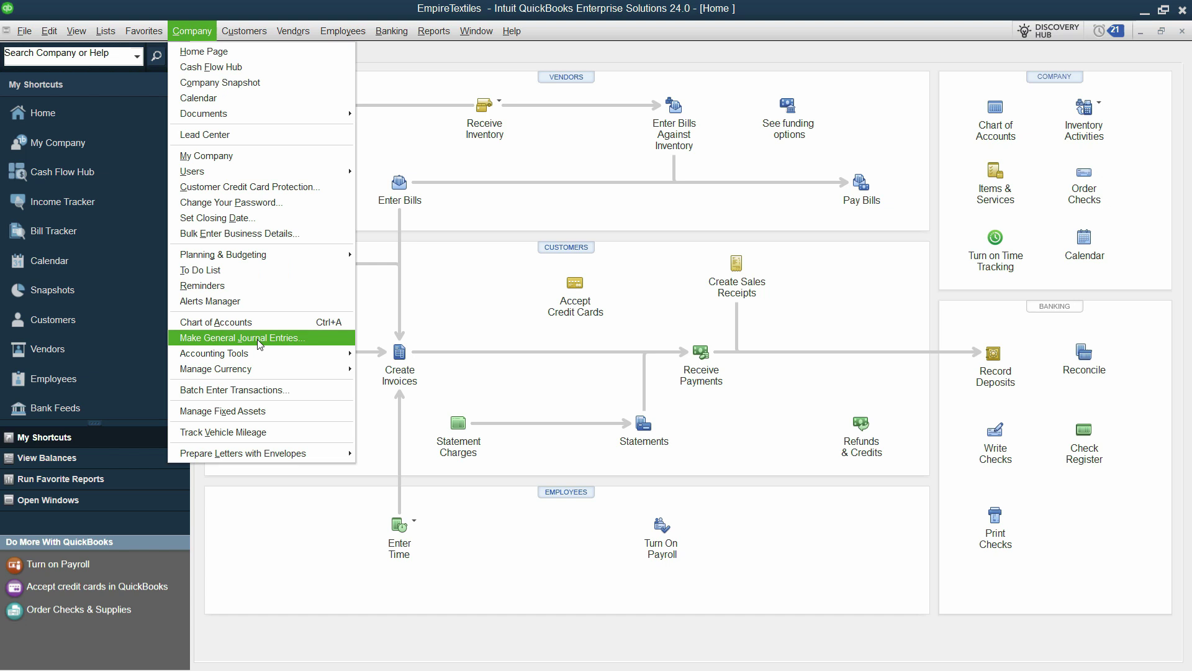
click(357, 339)
key(Return)
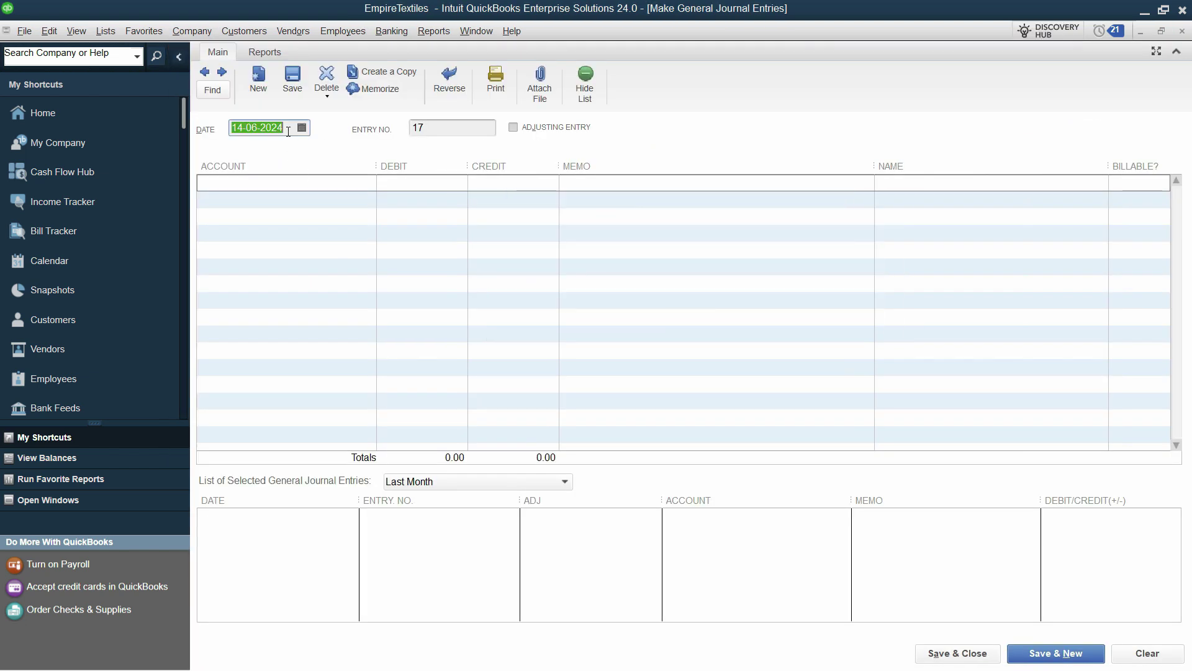
text(31-01)
key(Tab)
key(Tab)
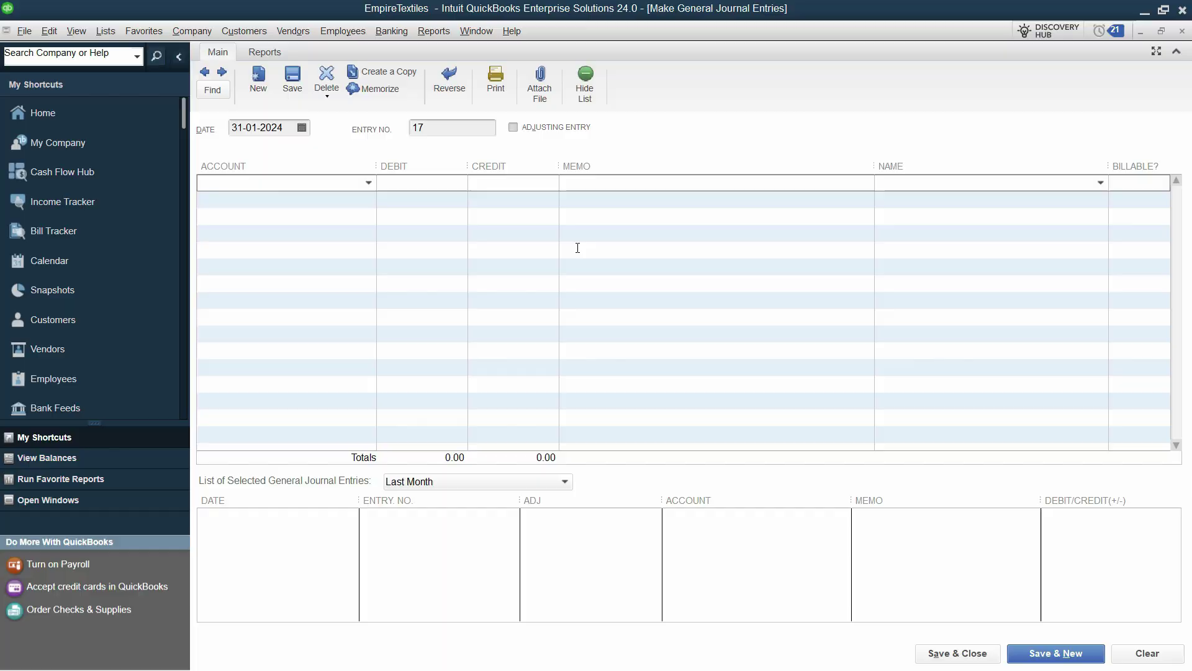
Step: Set the first line's account to a new Electricity Bill expense account
key(alt+Tab)
key(alt+Tab)
text(Electricity Bill (Indirect))
drag(290, 182, 260, 183)
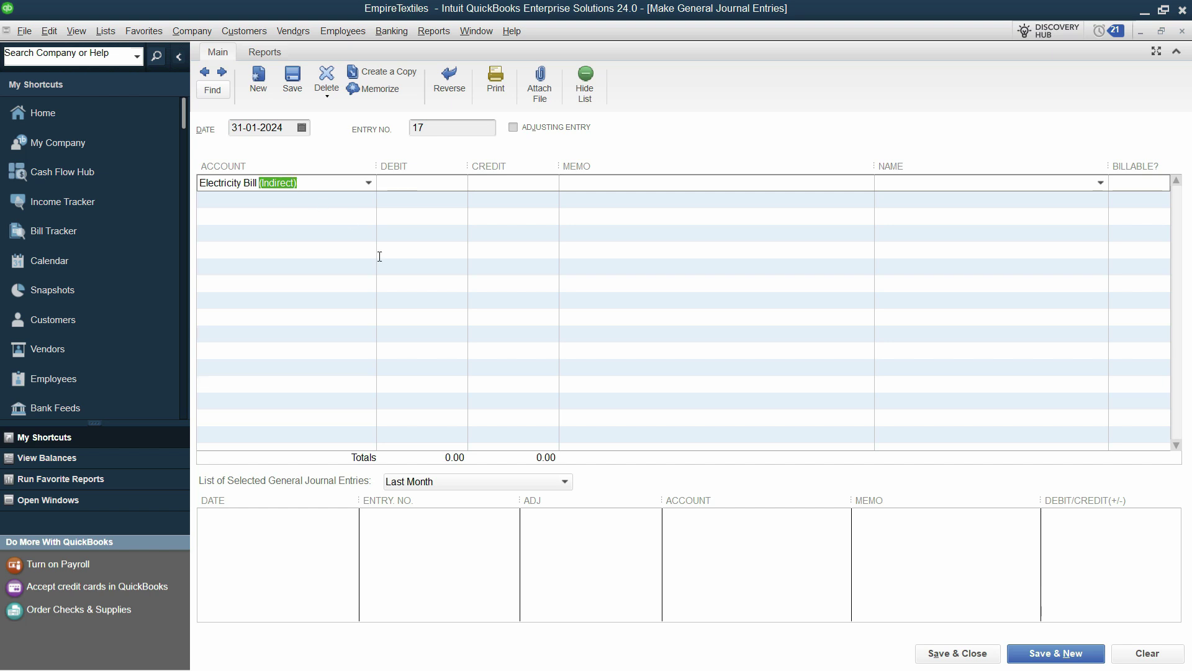
key(BackSpace)
key(Tab)
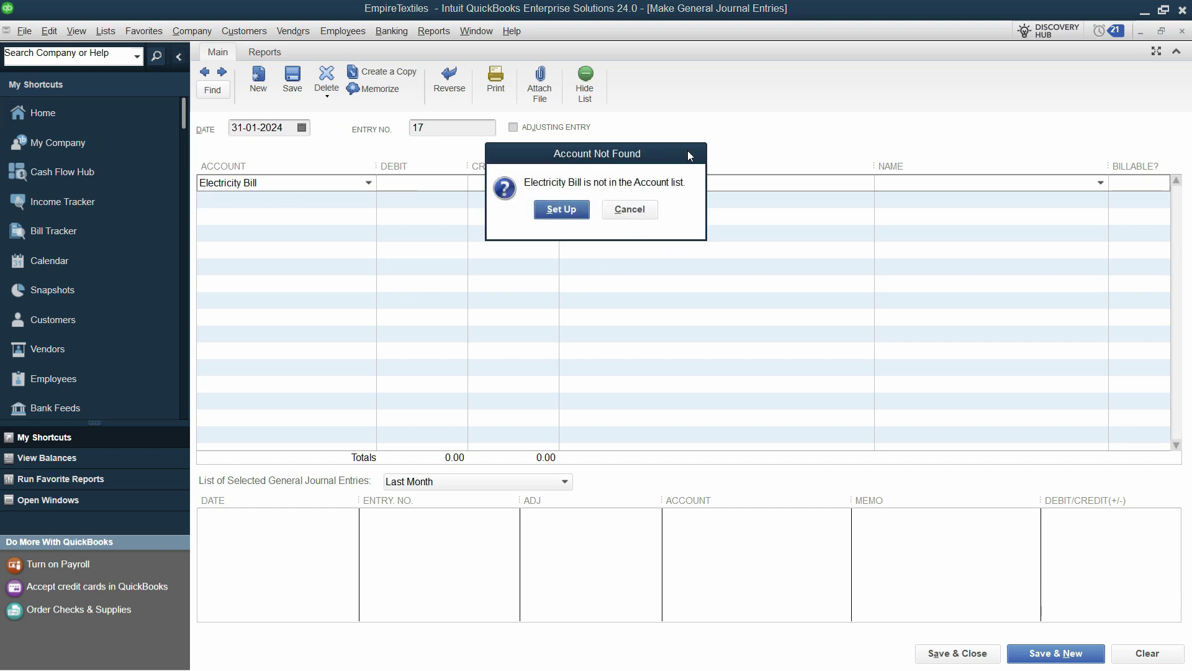
click(560, 209)
click(369, 273)
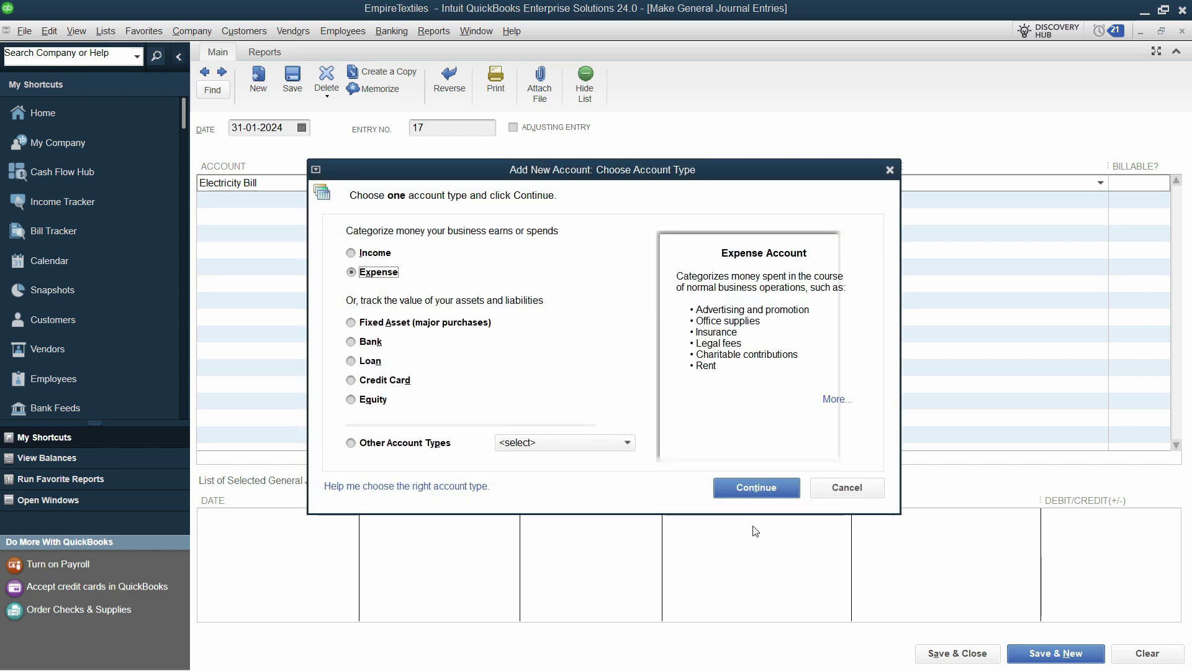
click(756, 490)
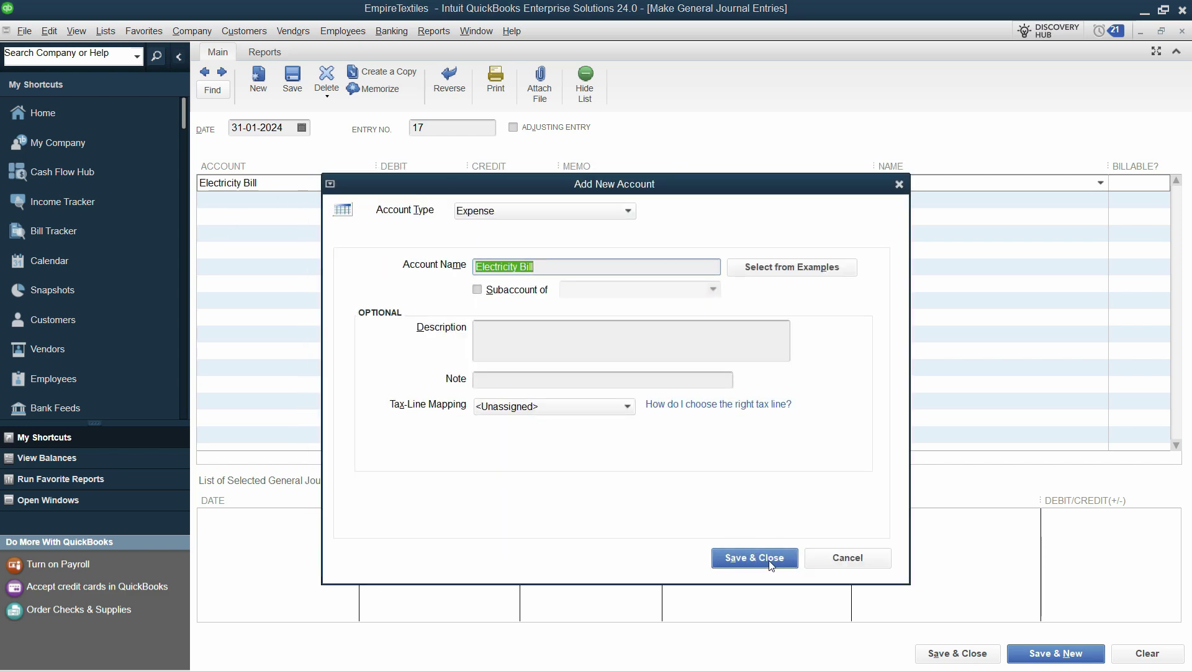
click(767, 564)
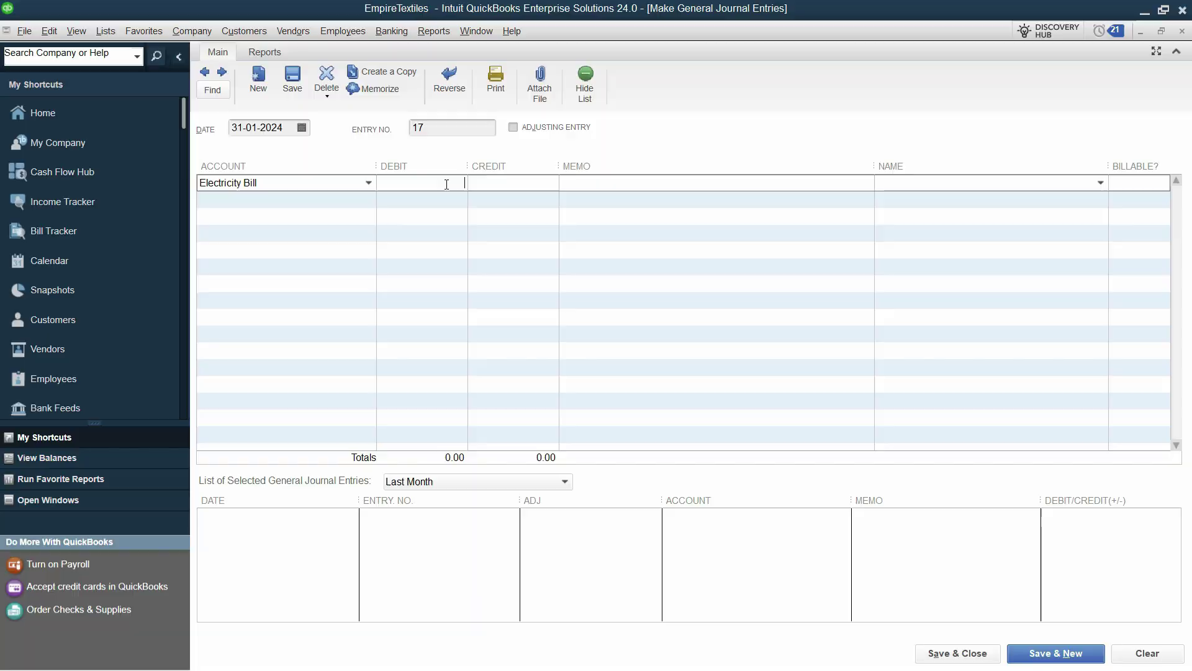
key(alt+Tab)
Step: Give the first line a 15,000 debit with memo Electricity Bill (Indirect)
click(1140, 285)
key(ctrl+c)
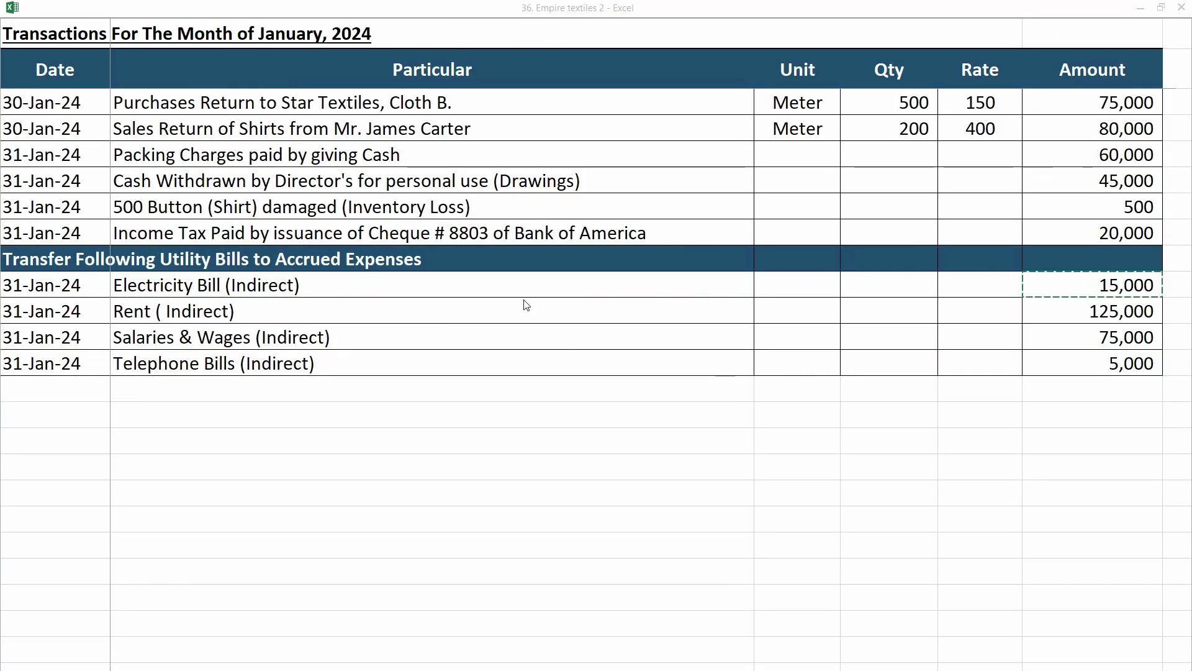
key(alt+Tab)
click(454, 187)
key(ctrl+v)
key(alt+Tab)
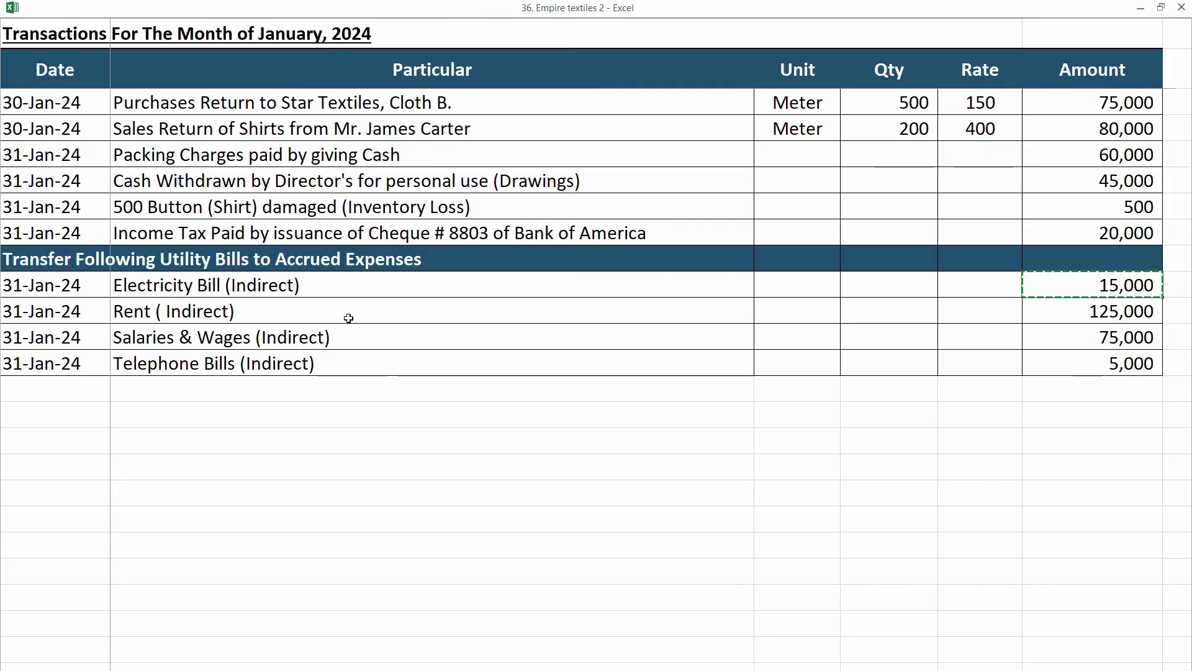
click(330, 284)
key(ctrl+c)
key(alt+Tab)
click(645, 183)
key(ctrl+v)
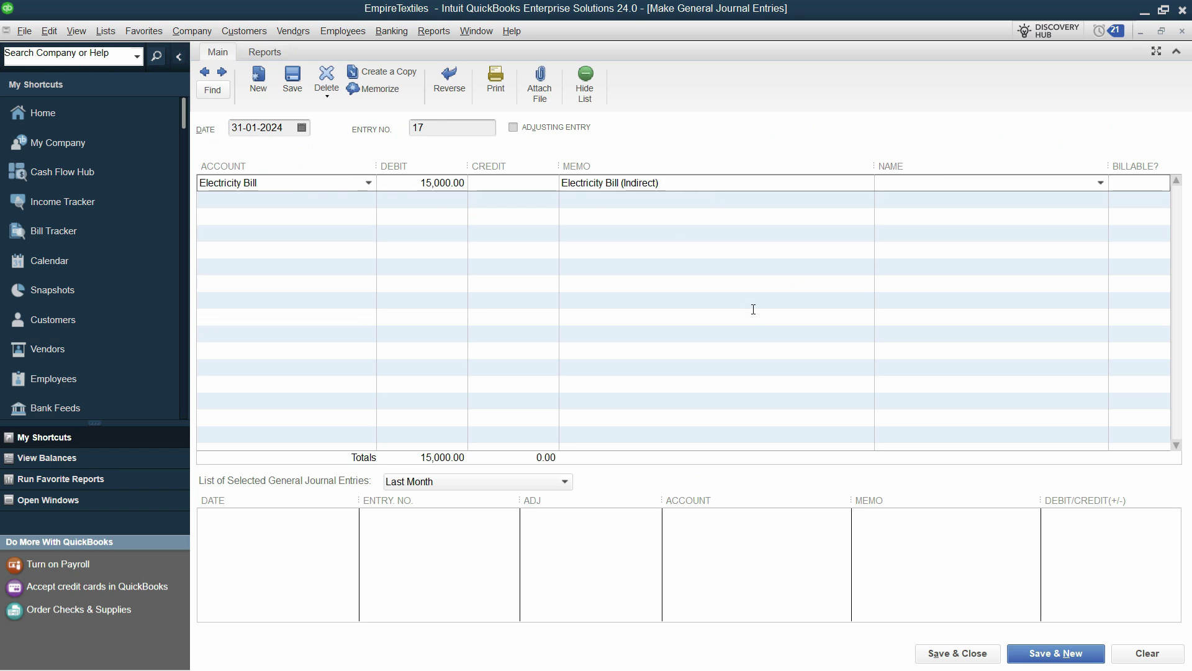
Step: Put Accrued Expenses on line two, then clear it and pick the Rent ( Indirect) description
click(232, 200)
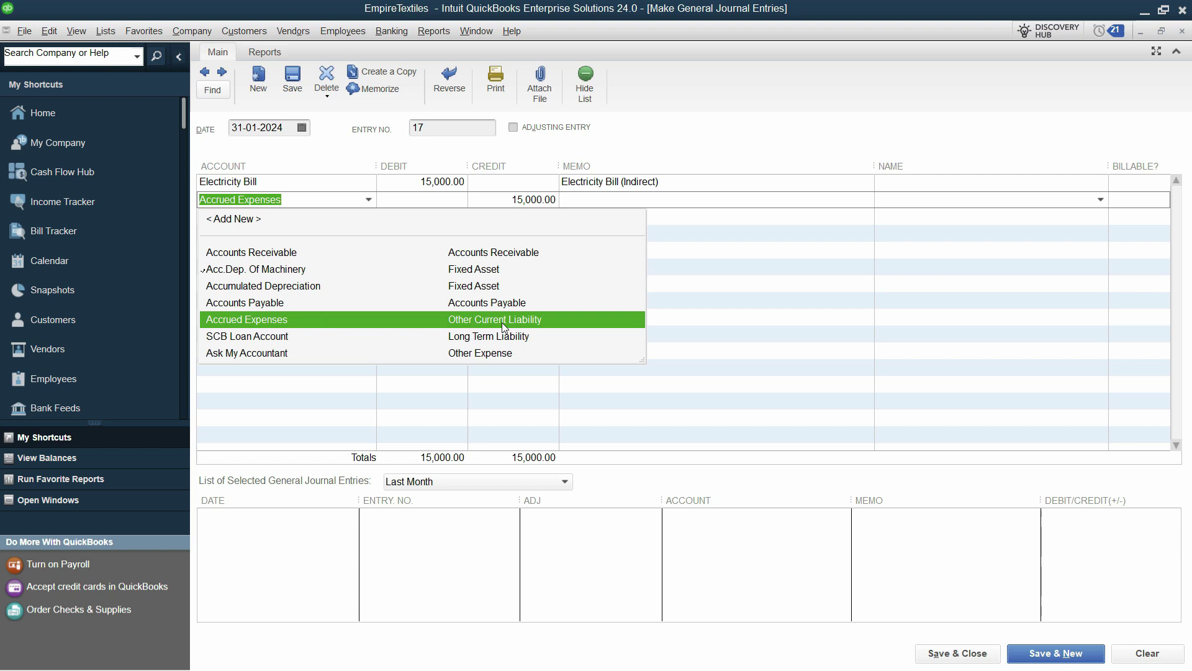
click(520, 320)
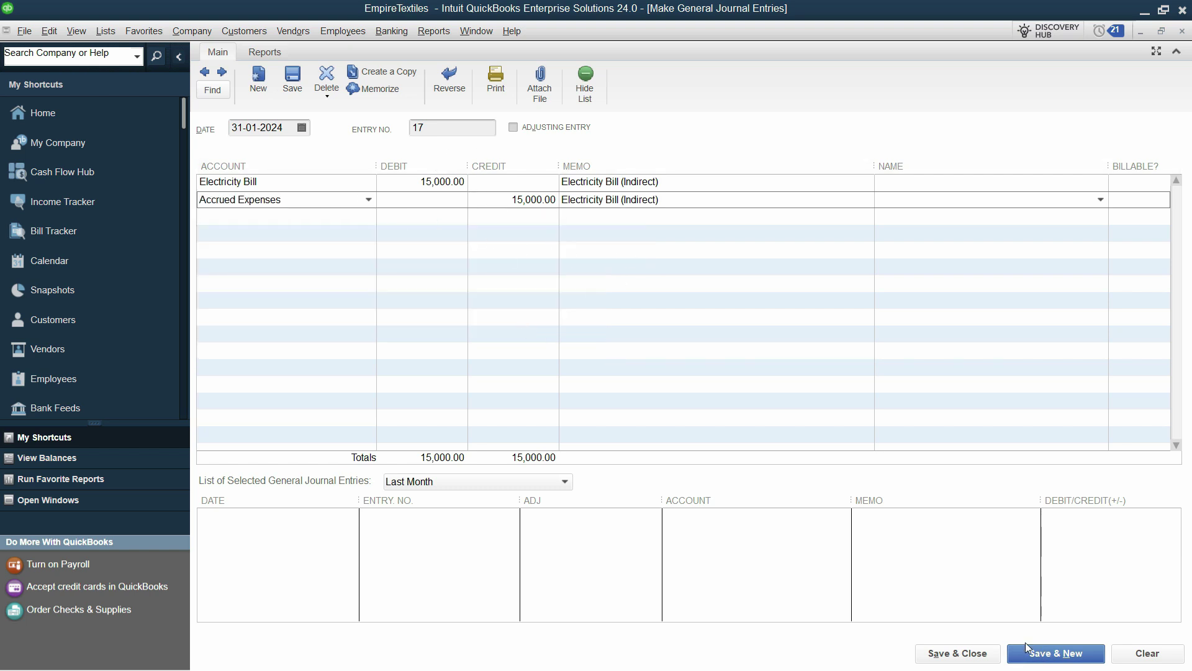
key(alt+Tab)
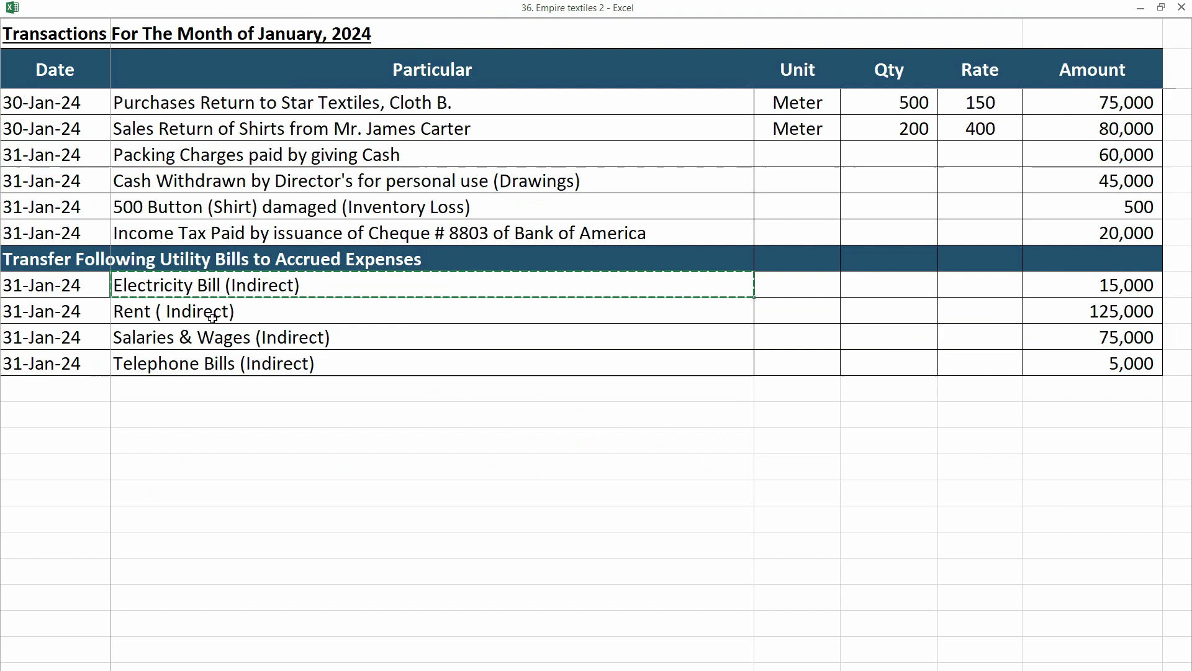
click(214, 338)
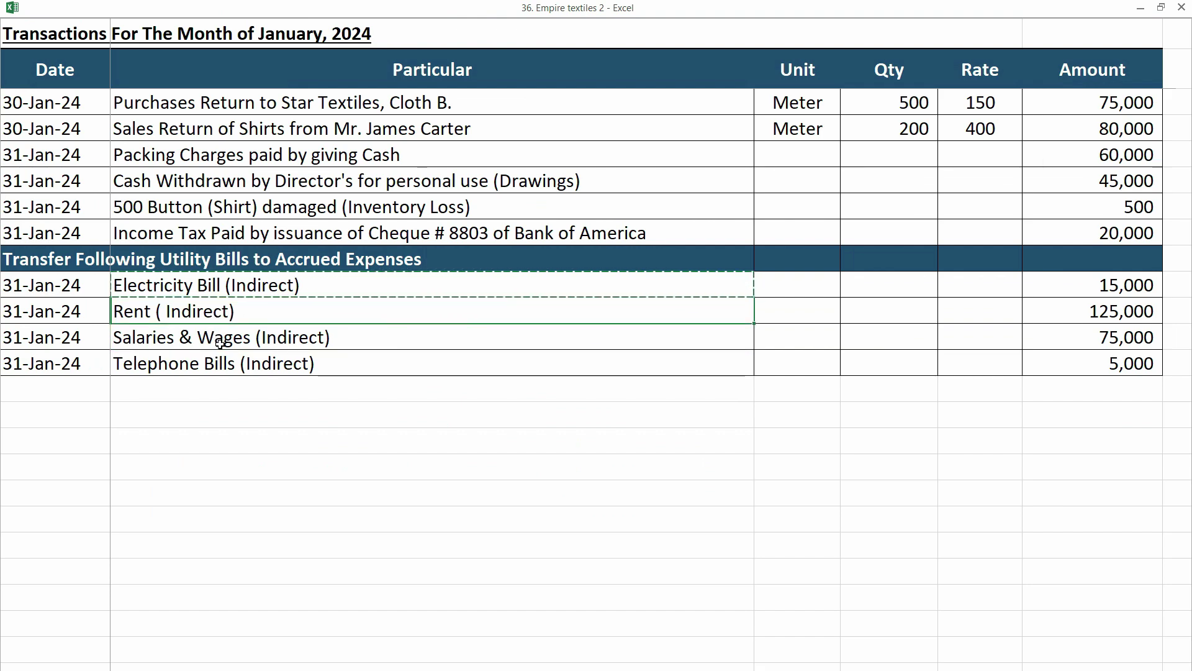
key(alt+Tab)
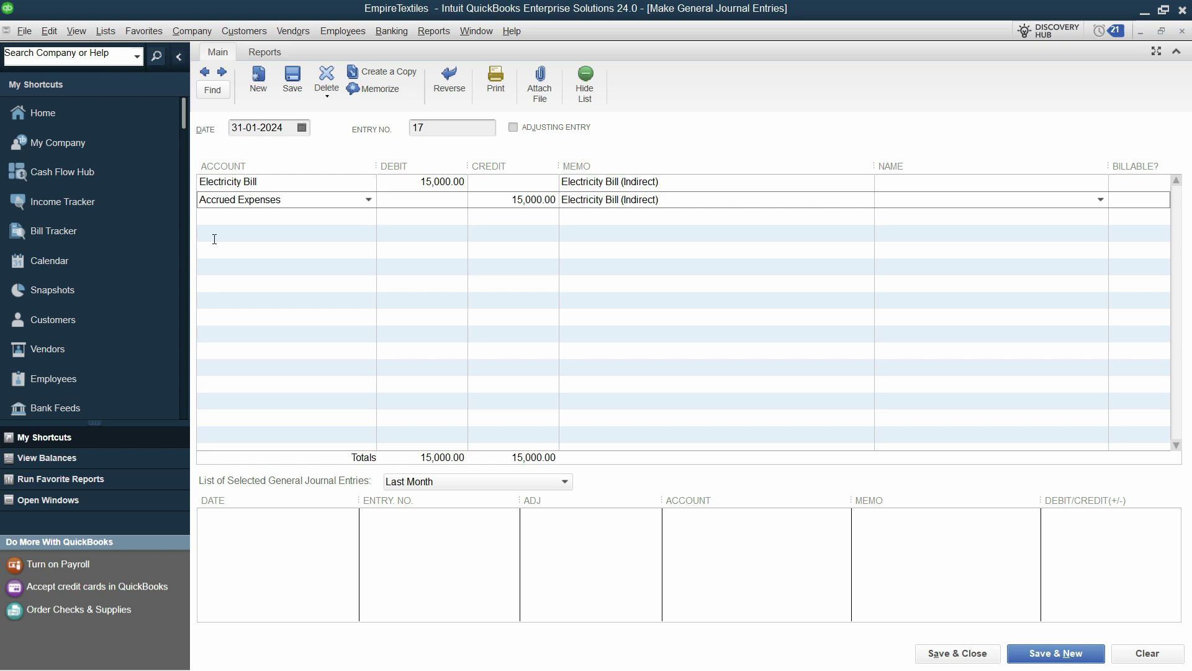
drag(306, 205, 206, 210)
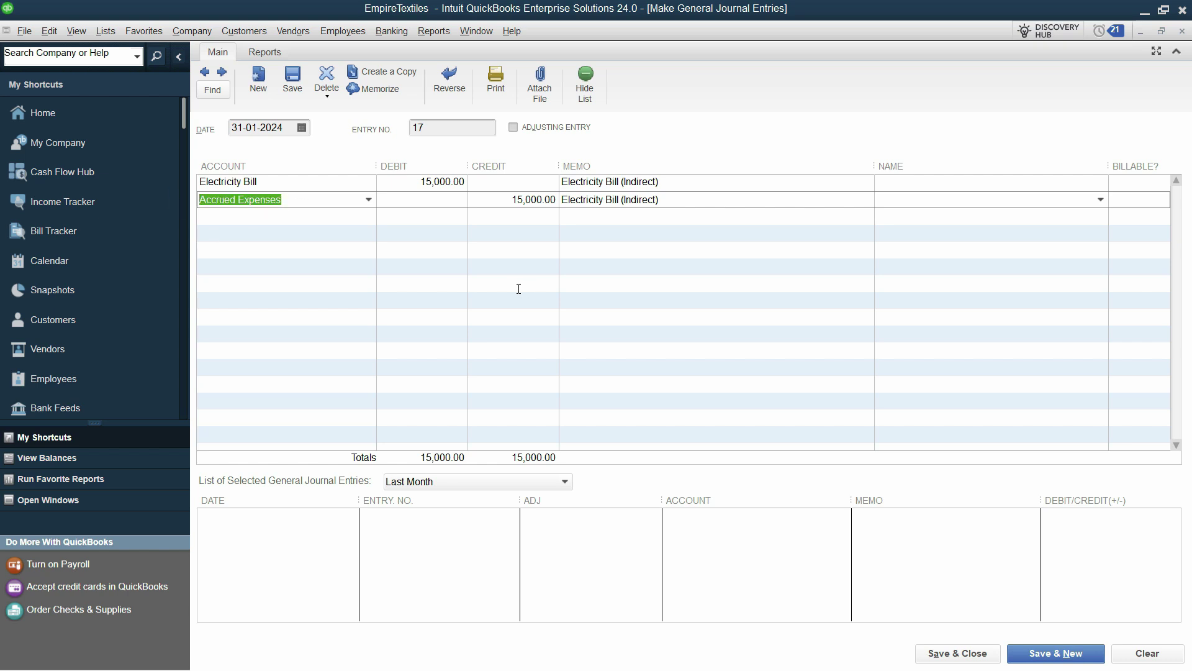
key(BackSpace)
key(alt+Tab)
key(alt+Tab)
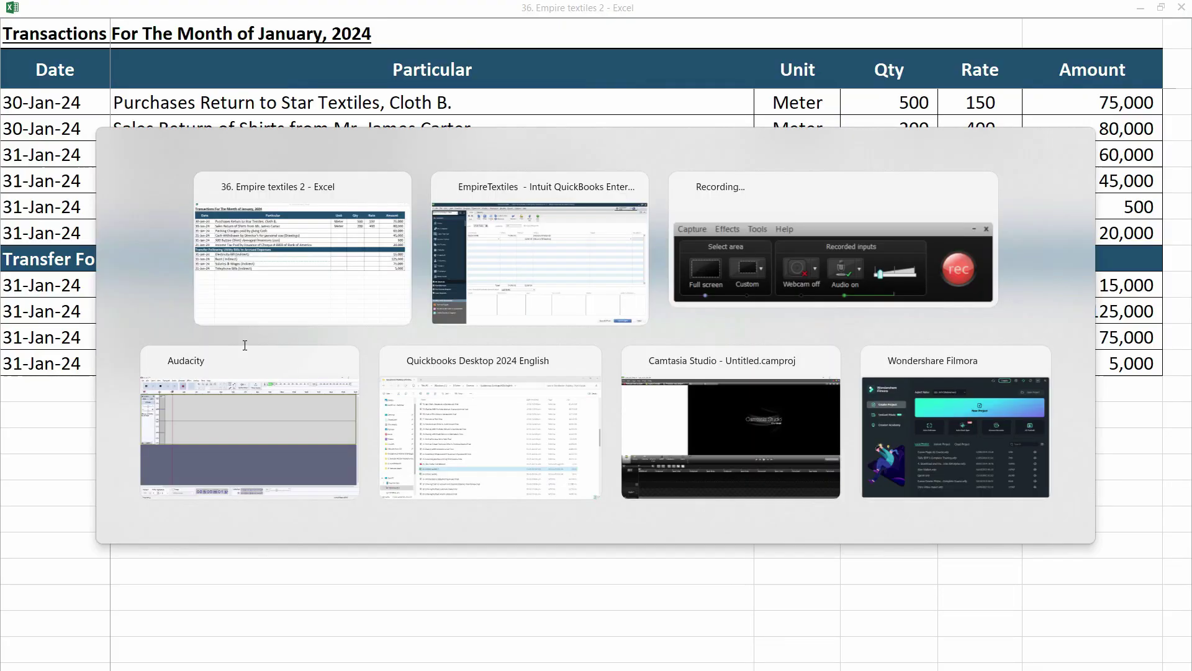
Step: Set line two's account to Rent Expense with a 125,000 debit
key(ctrl+v)
key(Tab)
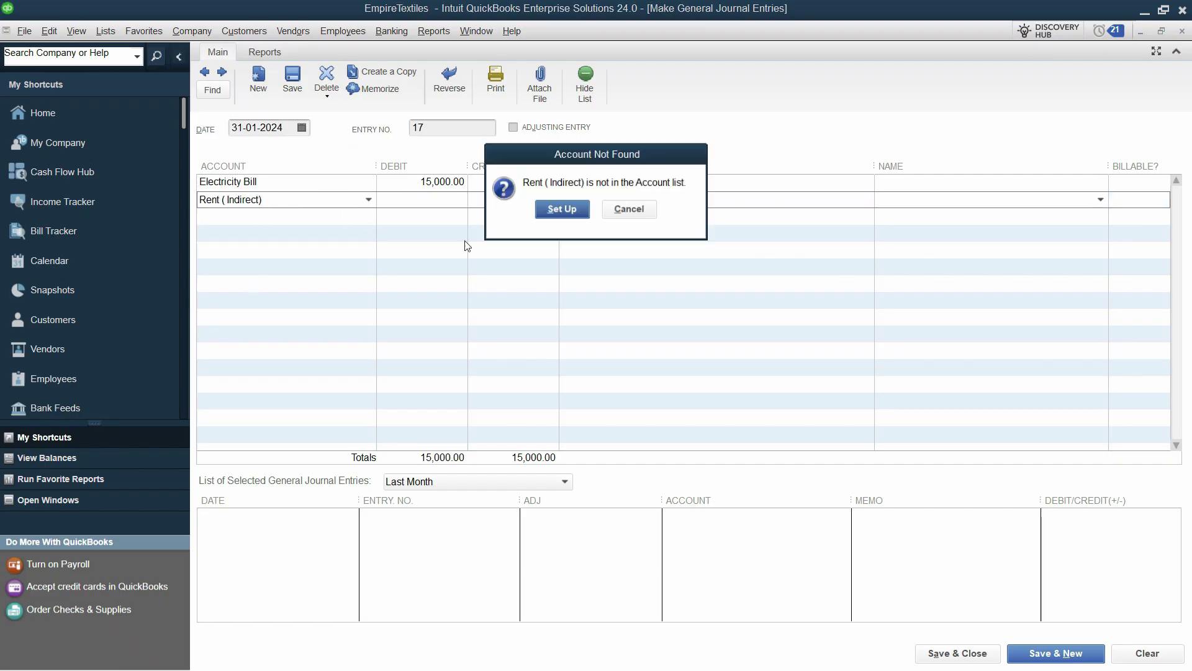
click(652, 214)
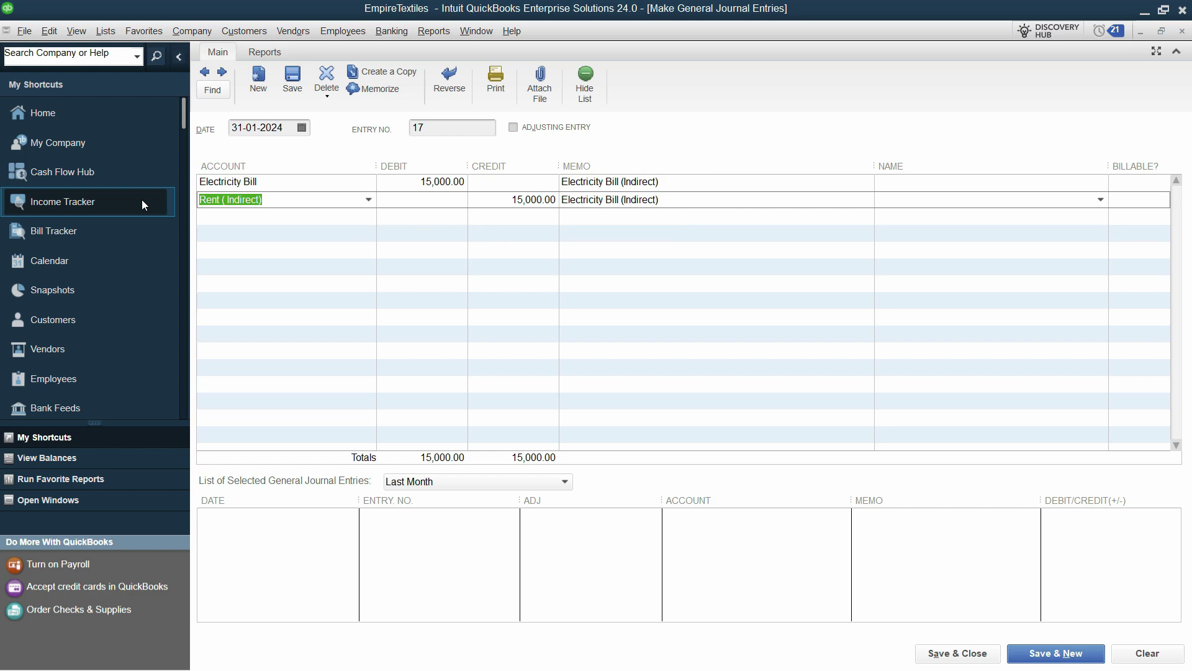
text(Rent Expense)
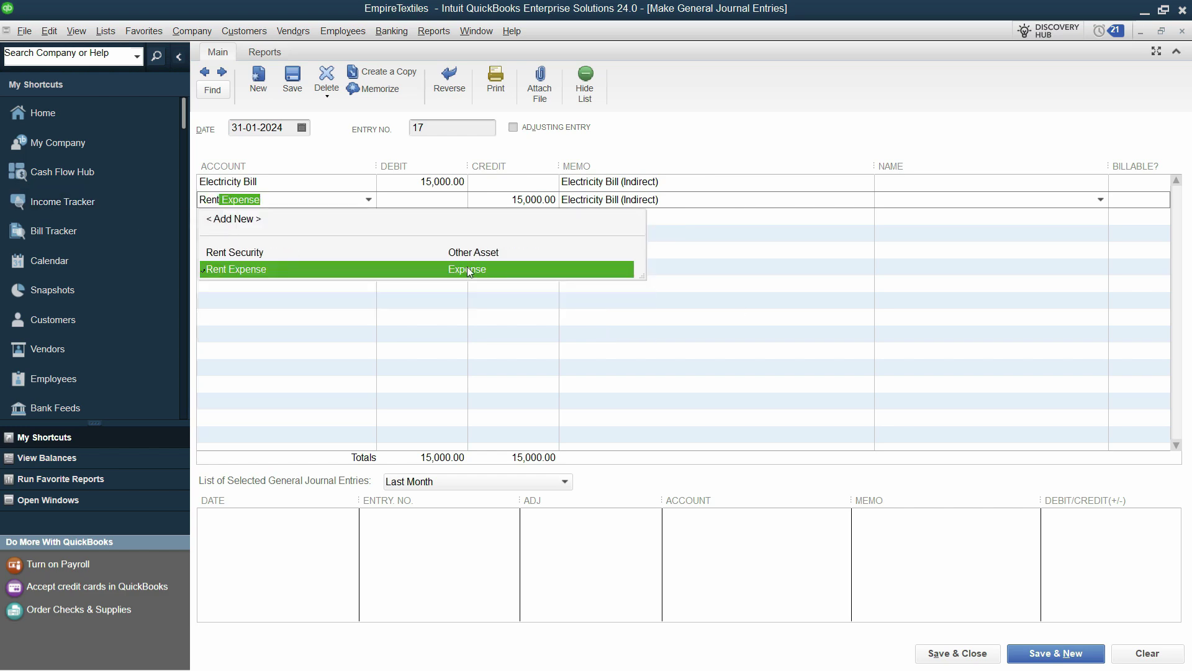
click(468, 271)
key(alt+Tab)
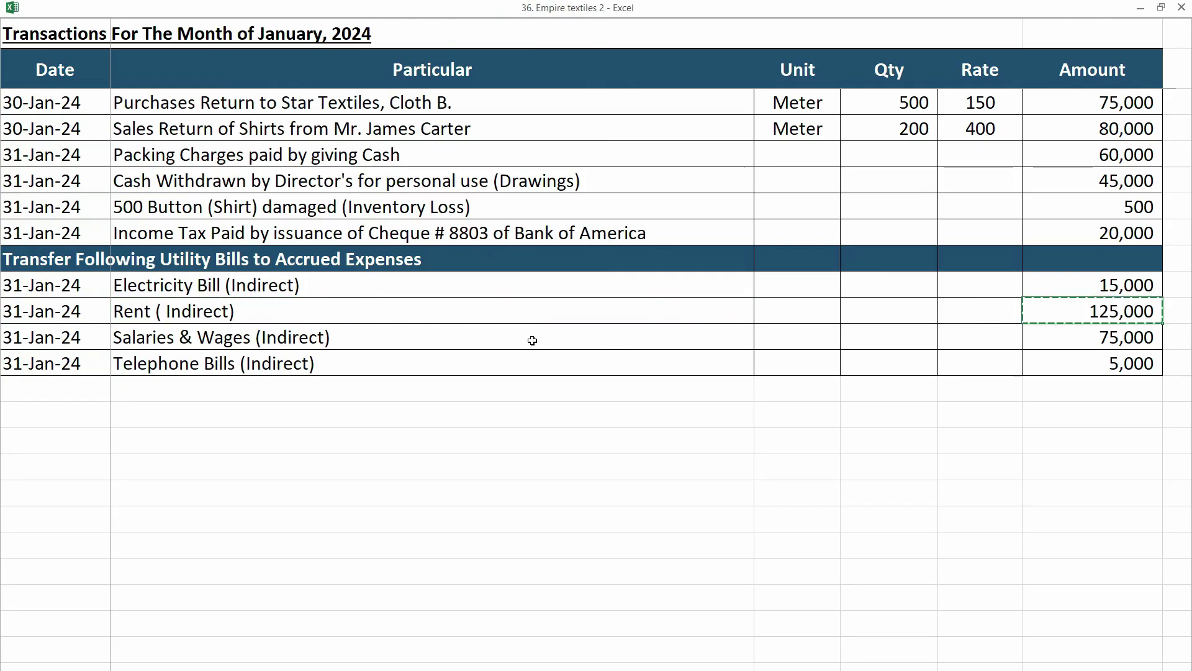
key(alt+Tab)
key(Tab)
key(ctrl+v)
key(Tab)
key(Tab)
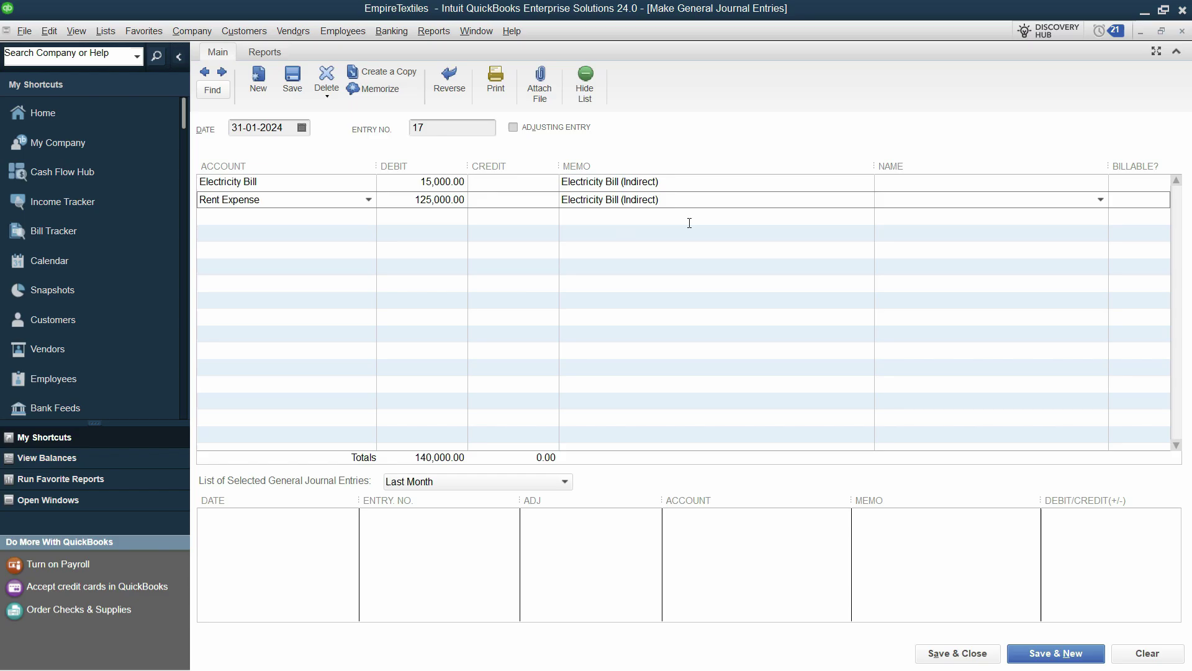
Step: Add memo Rent ( Indirect) to line two and copy the Salaries & Wages (Indirect) description
key(alt+Tab)
click(465, 314)
key(ctrl+c)
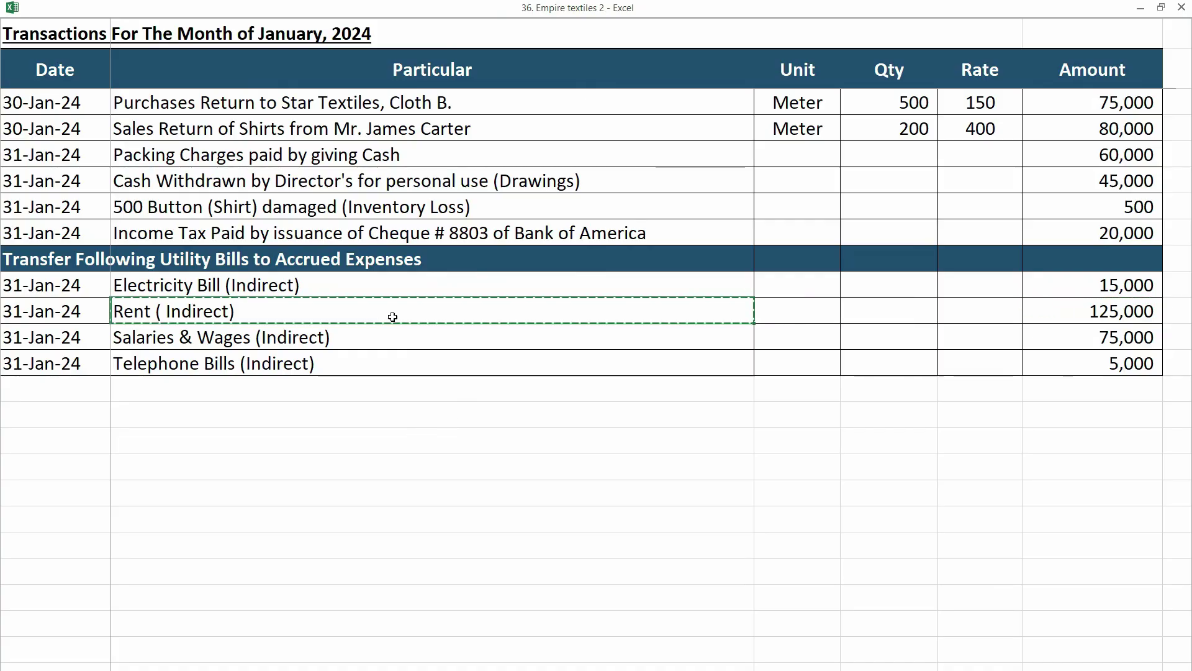
key(alt+Tab)
key(ctrl+v)
key(Tab)
key(Tab)
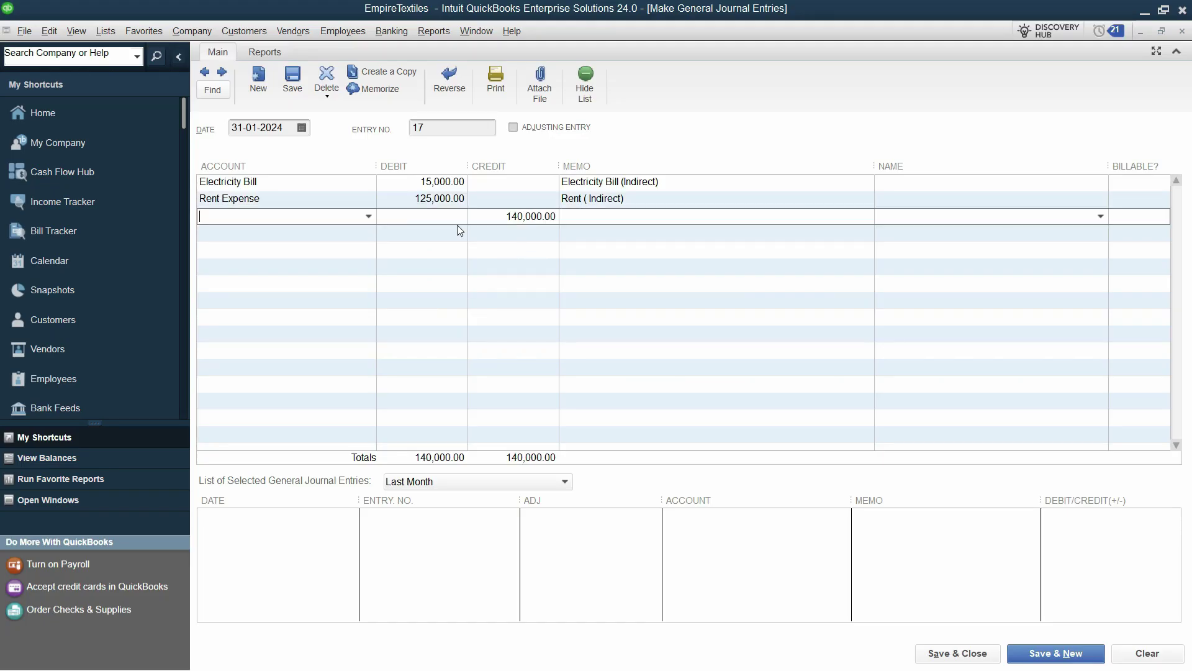
key(alt+Tab)
click(286, 337)
key(ctrl+c)
key(alt+Tab)
Step: Debit Payroll Expenses 75,000 on line three with memo Salaries & Wages (Indirect)
click(366, 216)
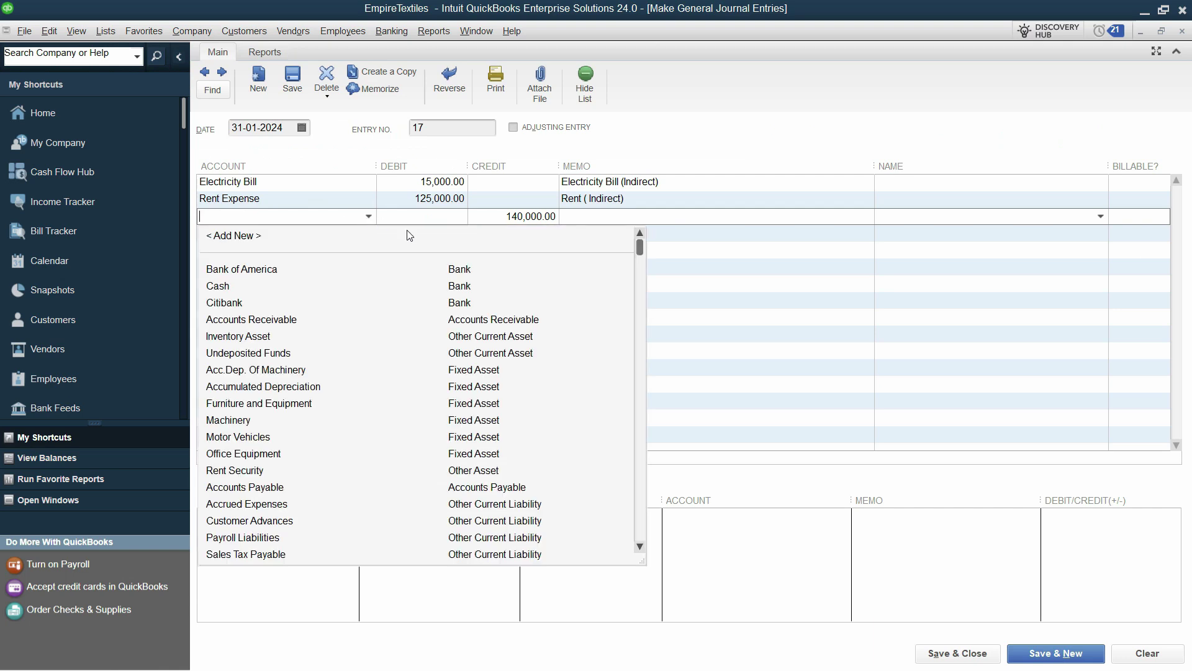
drag(642, 246, 649, 491)
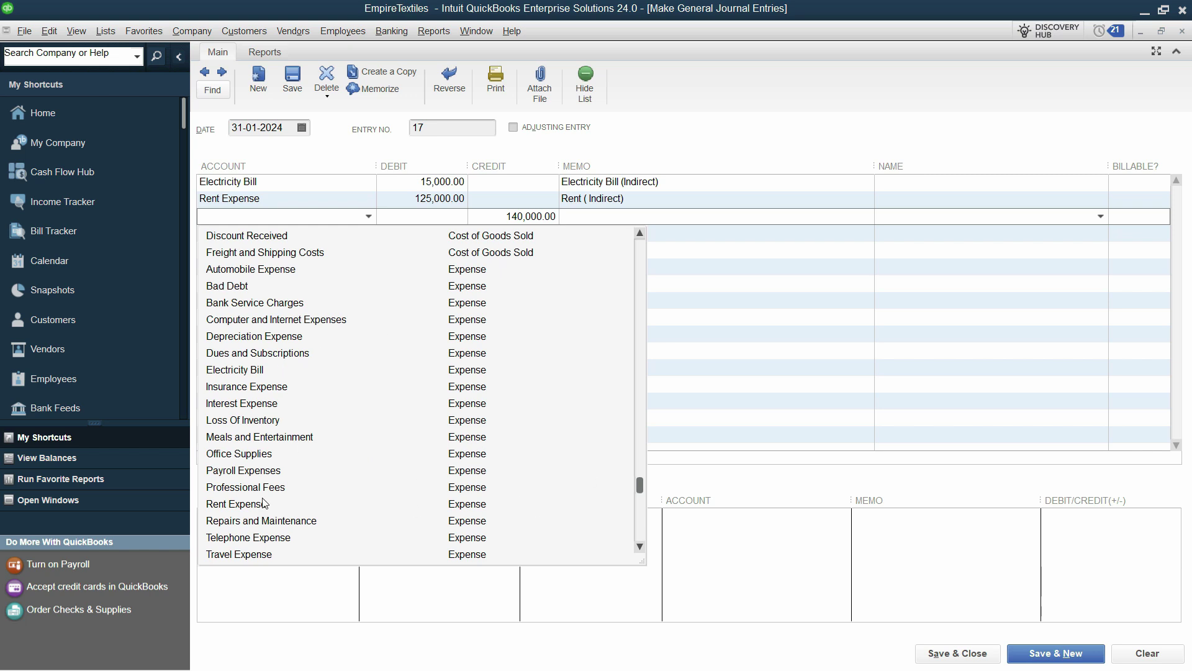
scroll(264, 541, down, 2)
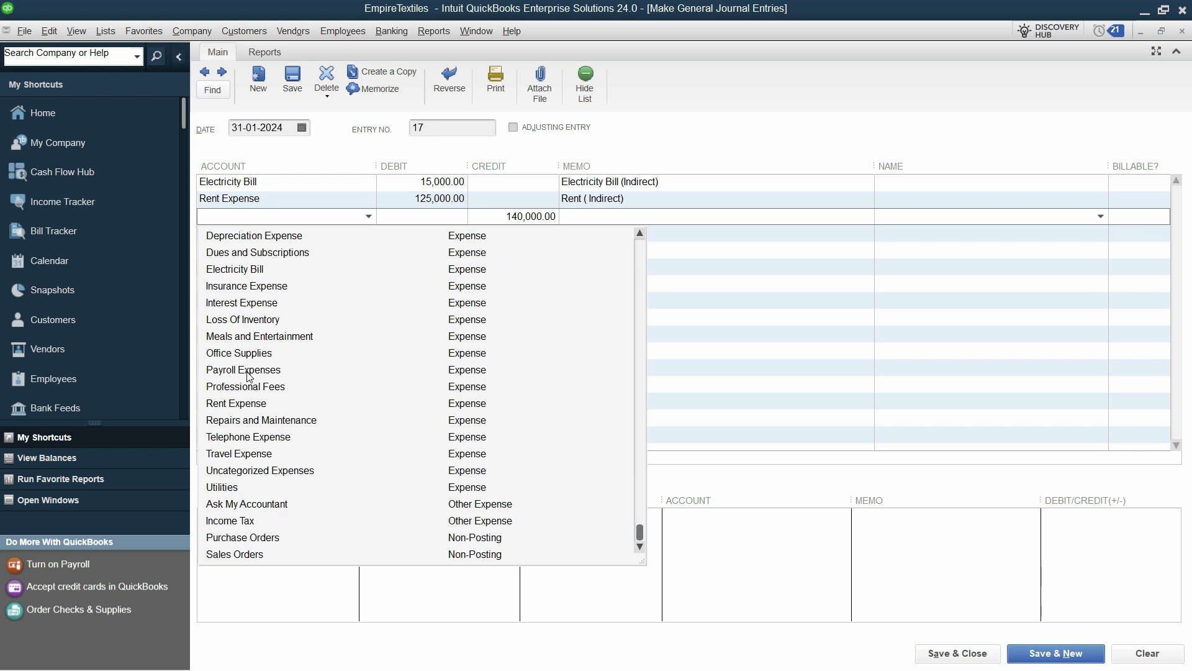
click(249, 373)
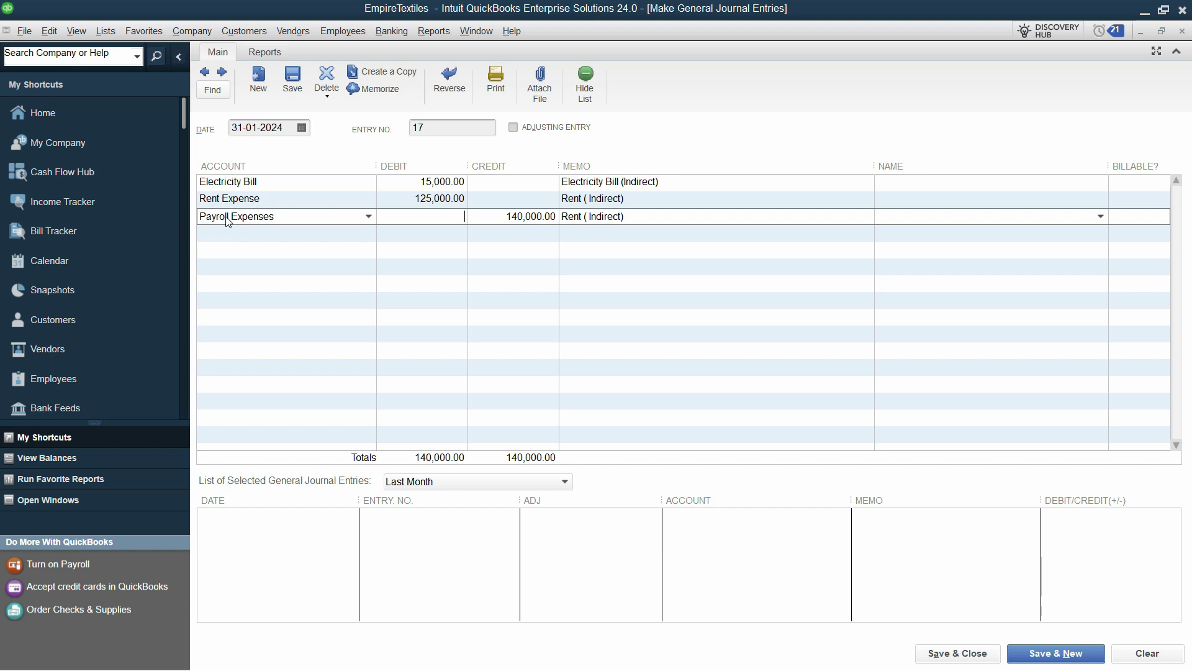
key(alt+Tab)
key(alt+Tab)
text(75000)
key(Tab)
key(Tab)
text(Salaries & Wages (Indirect))
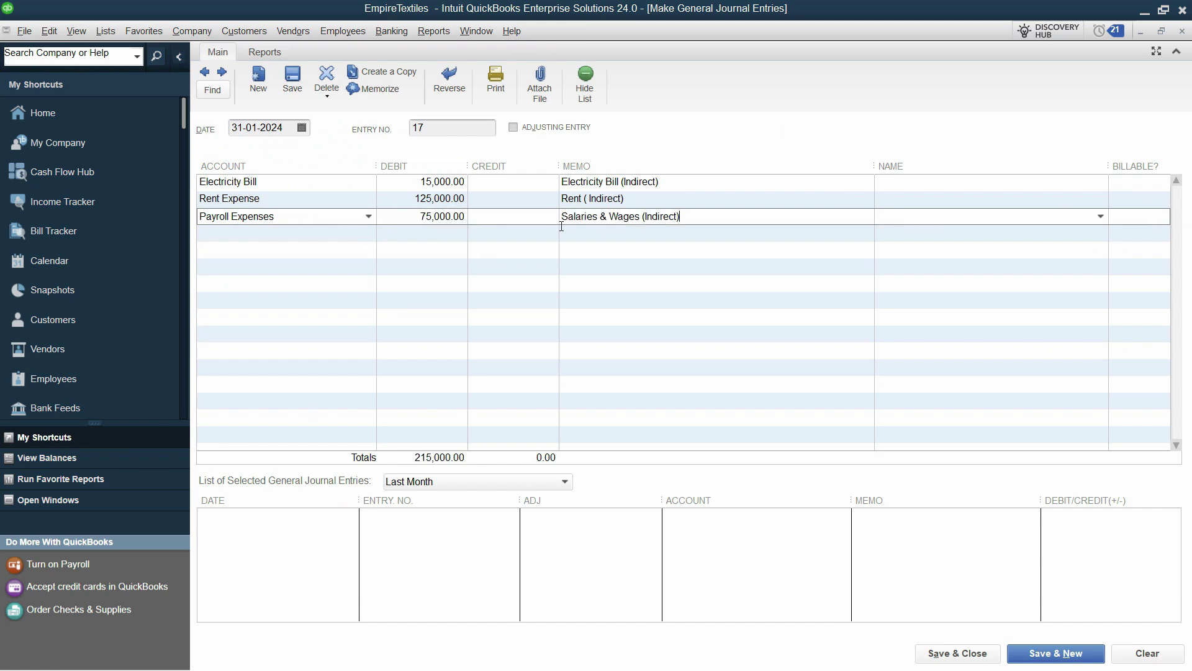
click(260, 234)
key(alt+Tab)
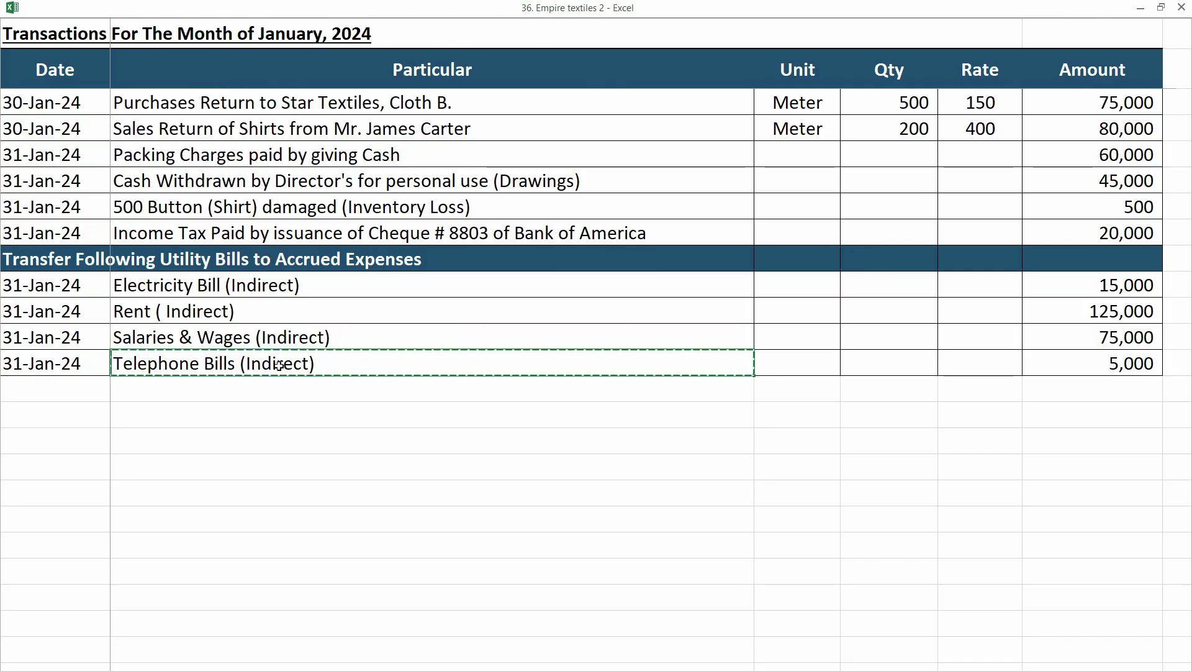
key(alt+Tab)
Step: Choose Telephone Expense as the fourth line's account
click(368, 235)
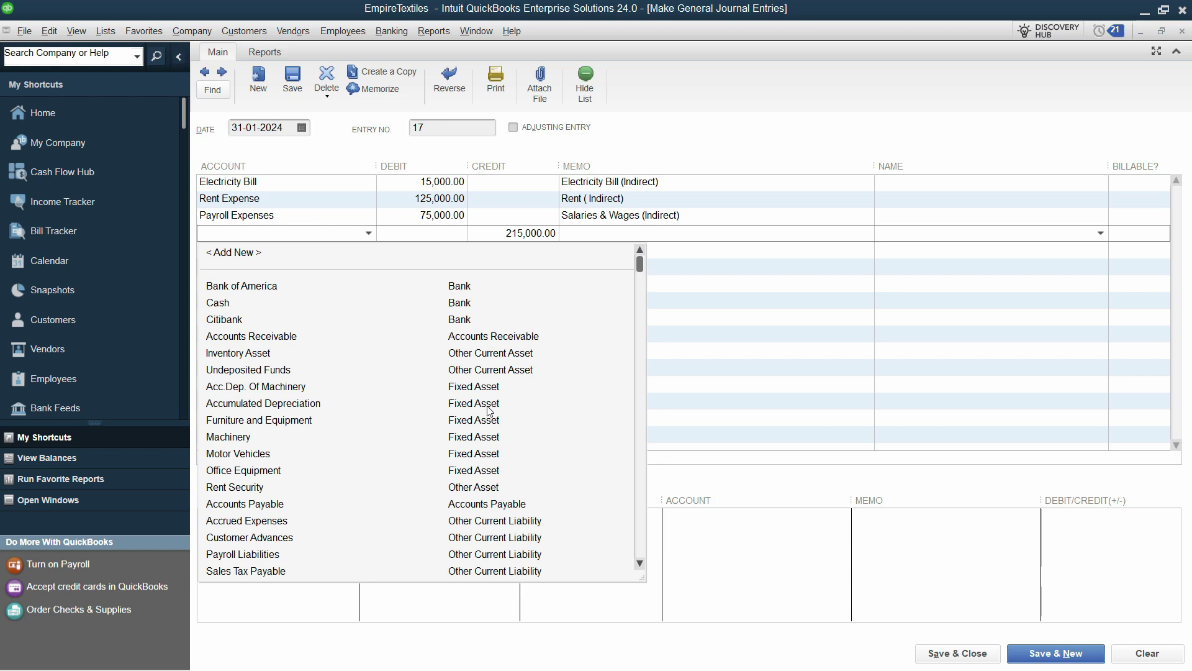
scroll(491, 412, down, 8)
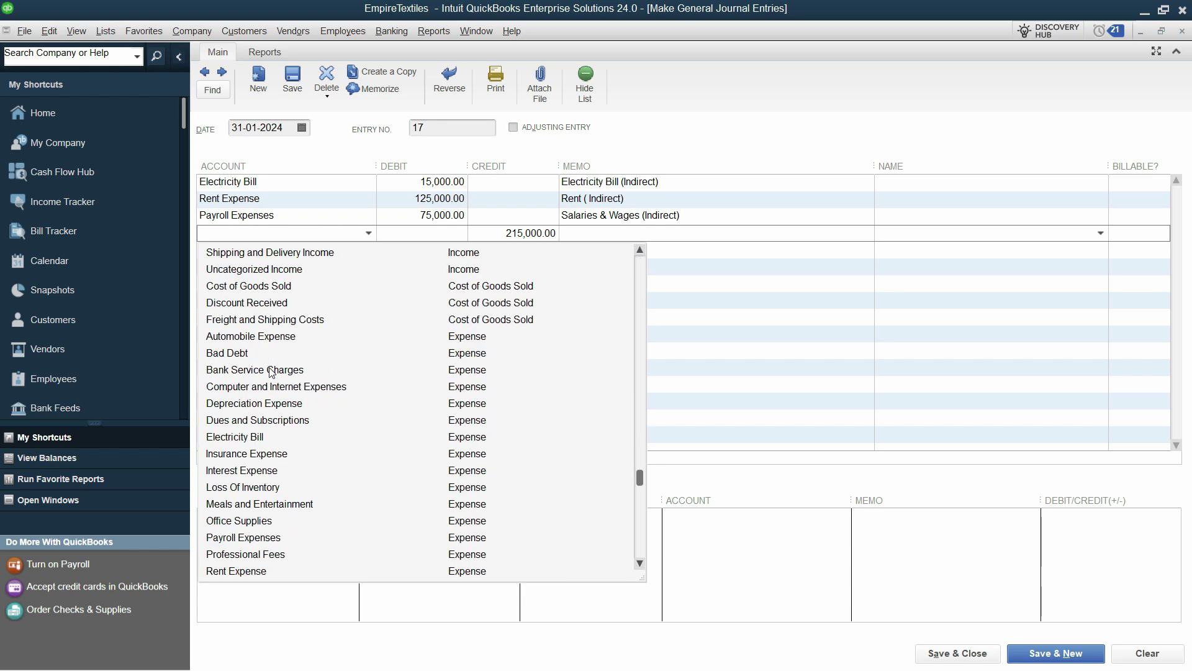
scroll(432, 345, down, 1)
click(251, 557)
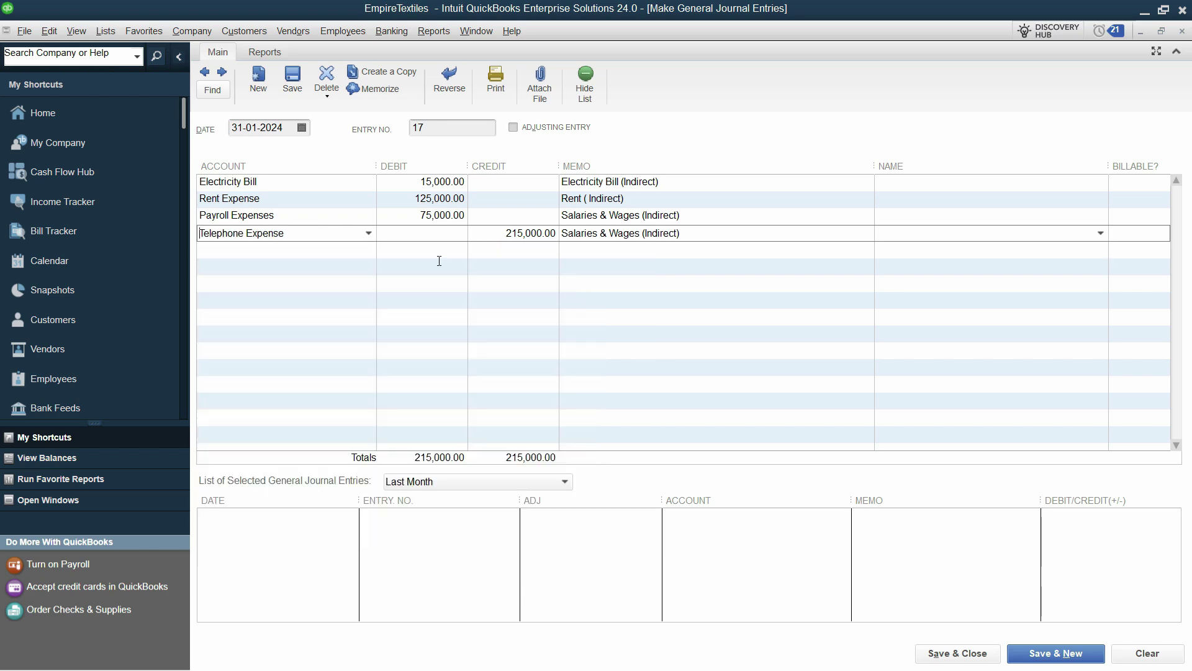
Step: Enter a 5,000 debit with memo Telephone Bills (Indirect), then start a new line
key(alt+Tab)
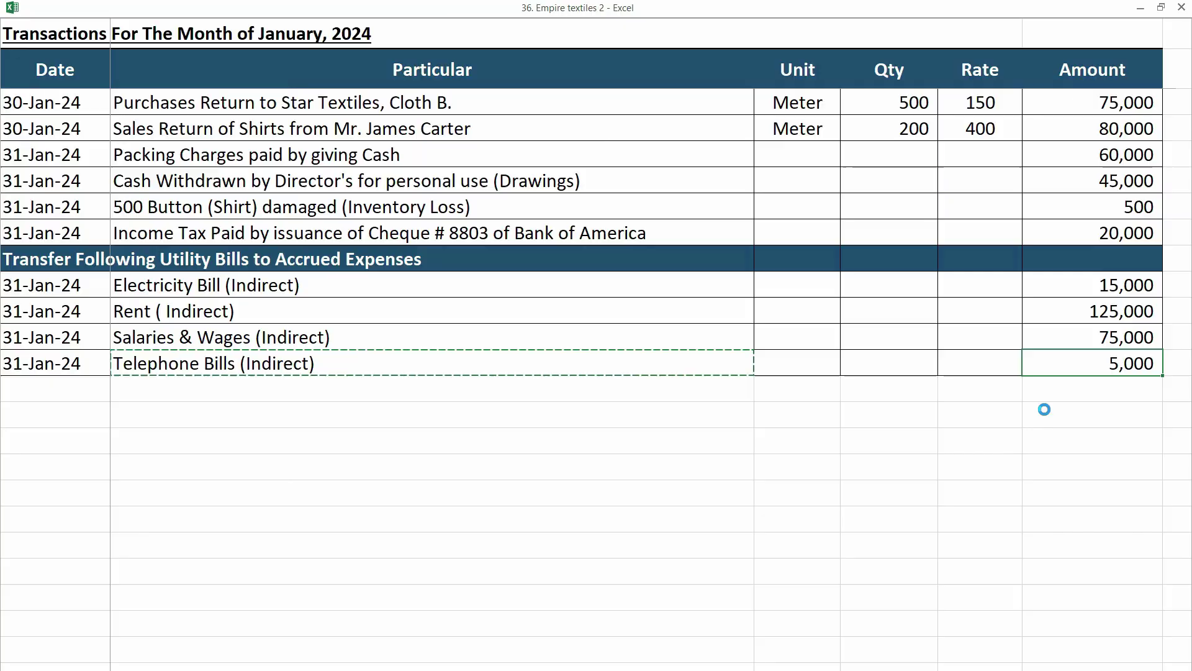
key(alt+Tab)
text(5000)
key(Tab)
key(Tab)
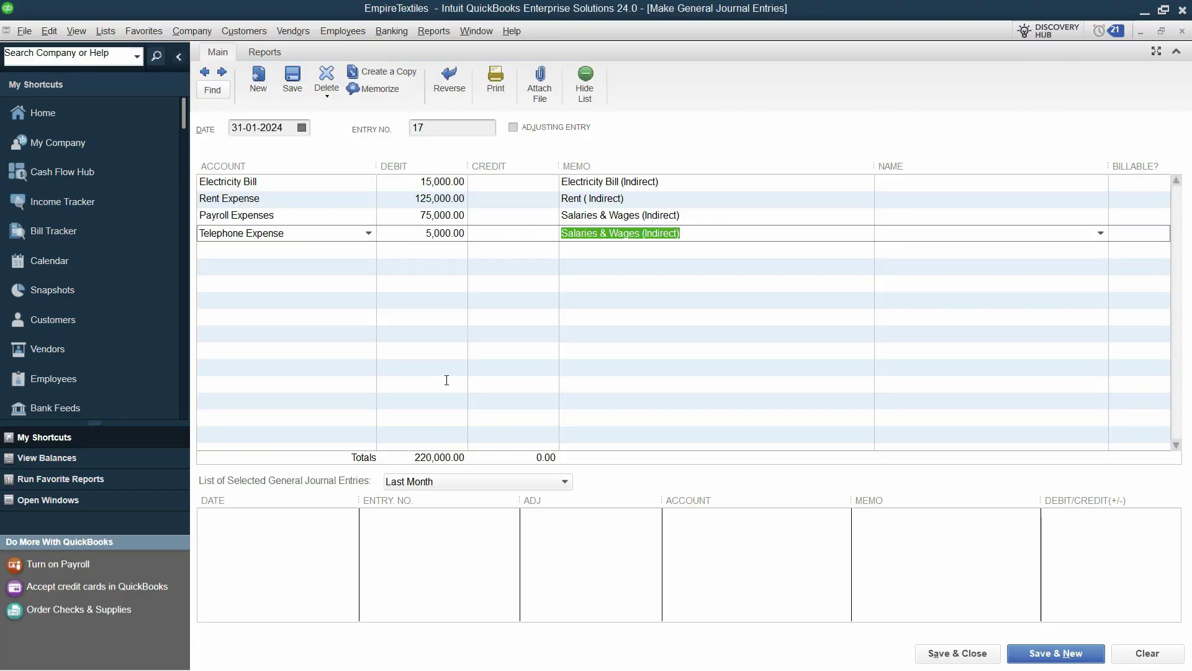
key(alt+Tab)
click(327, 375)
key(ctrl+c)
key(alt+Tab)
key(ctrl+v)
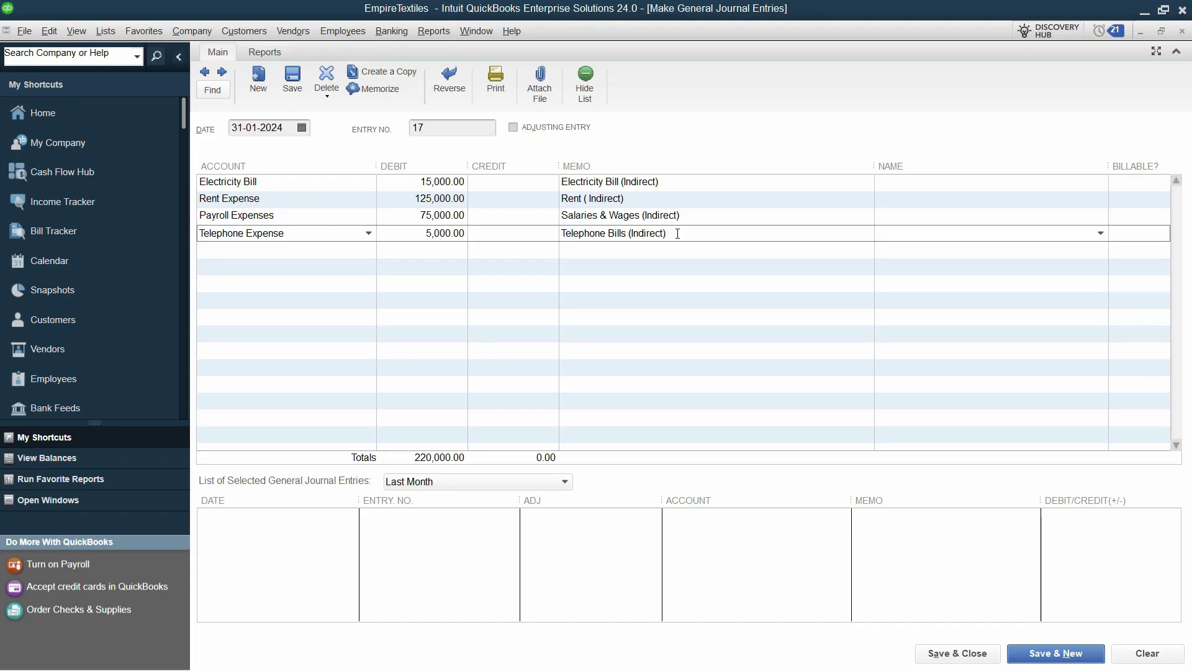
key(Tab)
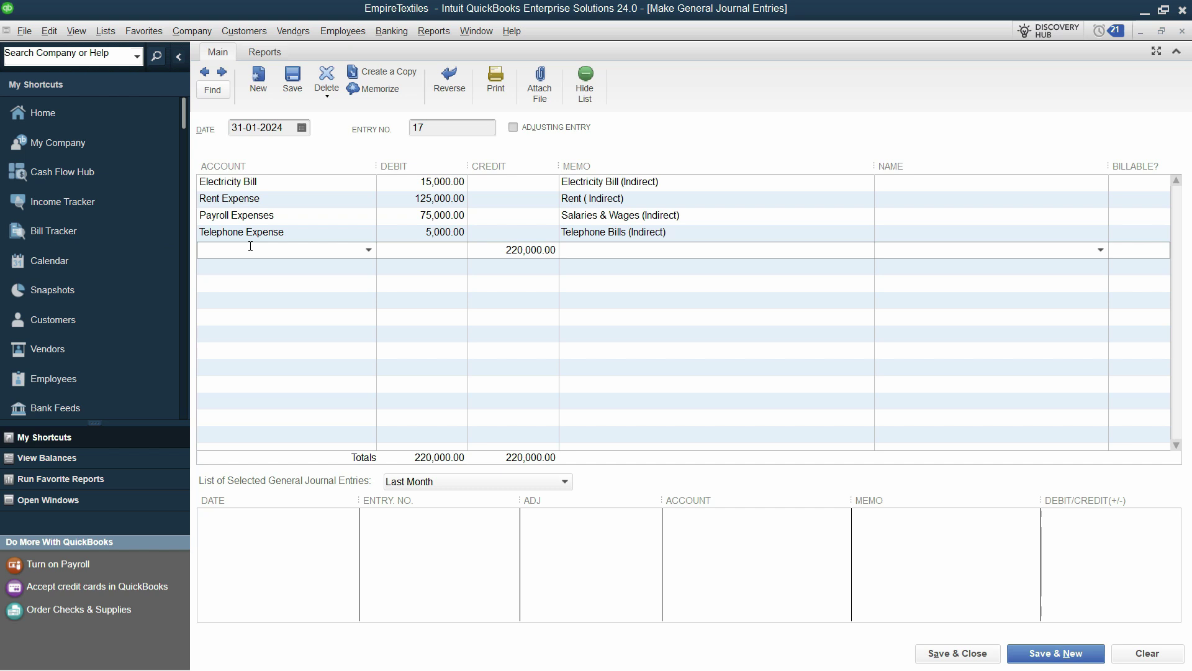
Step: Put Accrued Expenses on the 220,000 credit line and Save & Close journal entry 17
text(Acc)
click(265, 369)
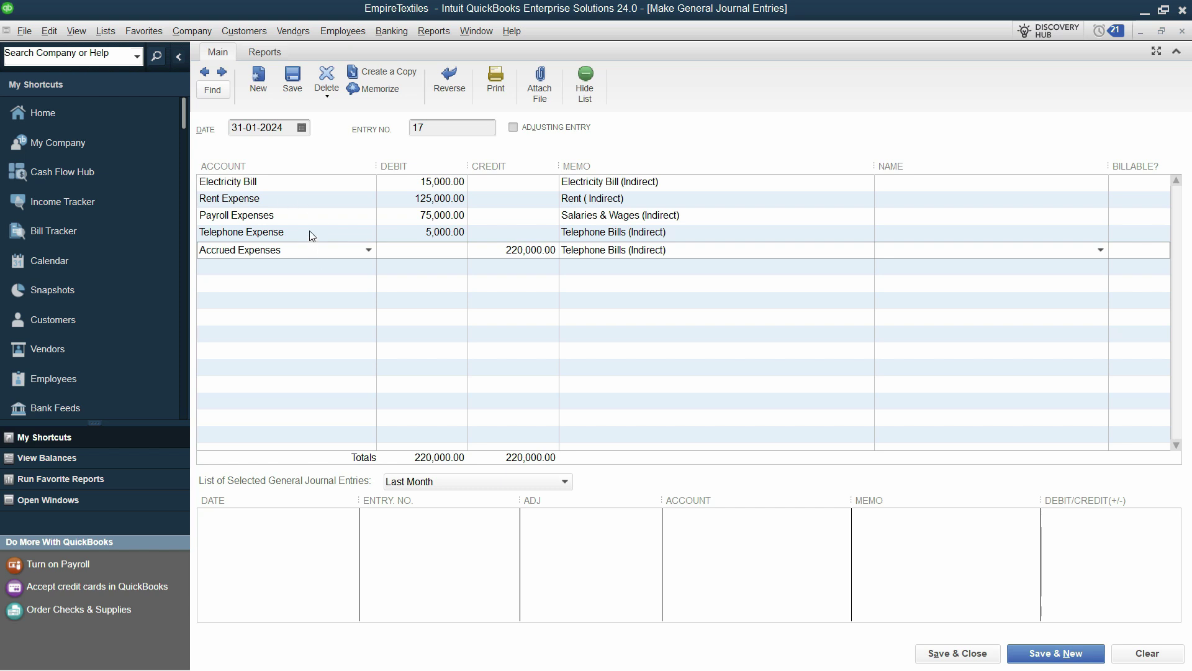
click(966, 655)
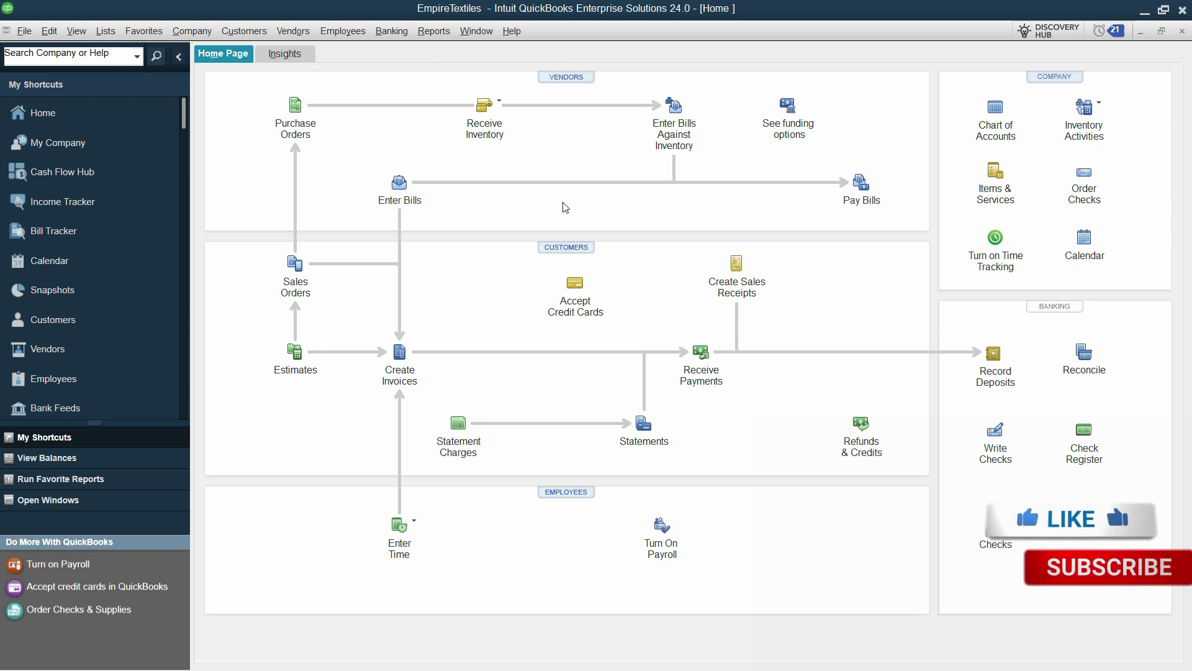